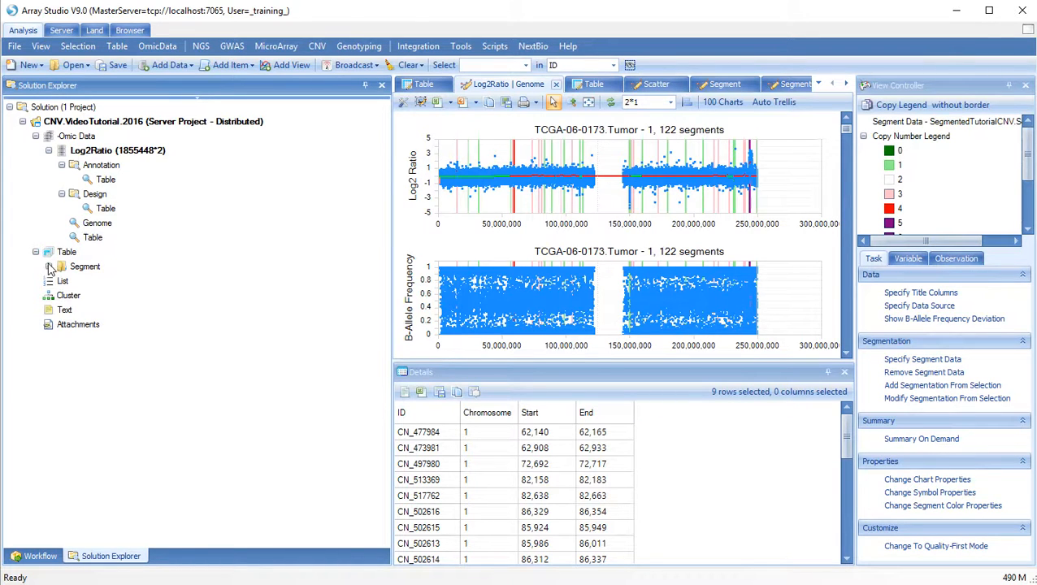
Expand SegmentedTutorialCNV.Segment's views, browse later chromosome charts, return to chromosome 1, and show Observation filters
click(49, 267)
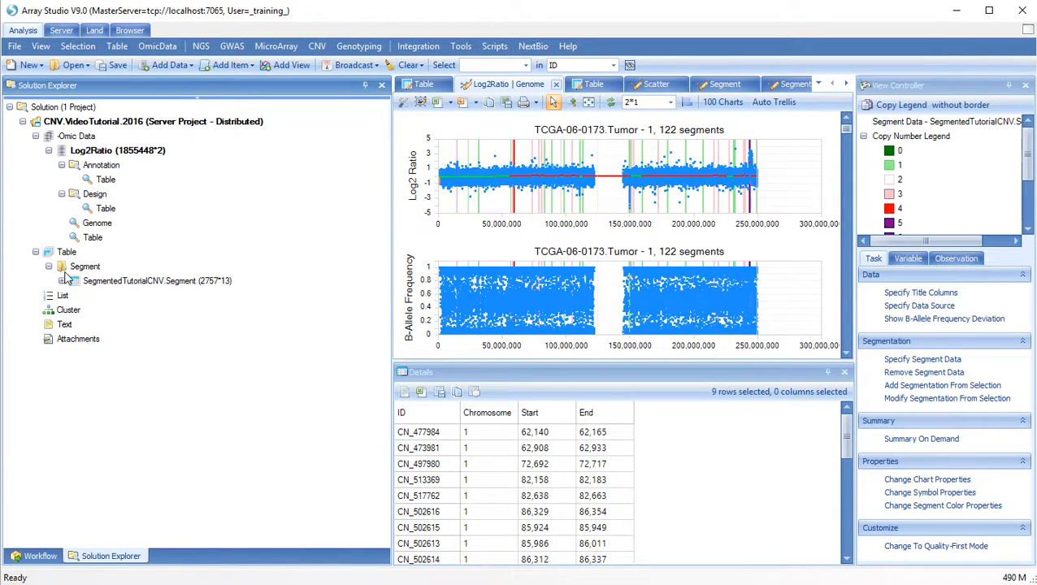
click(62, 281)
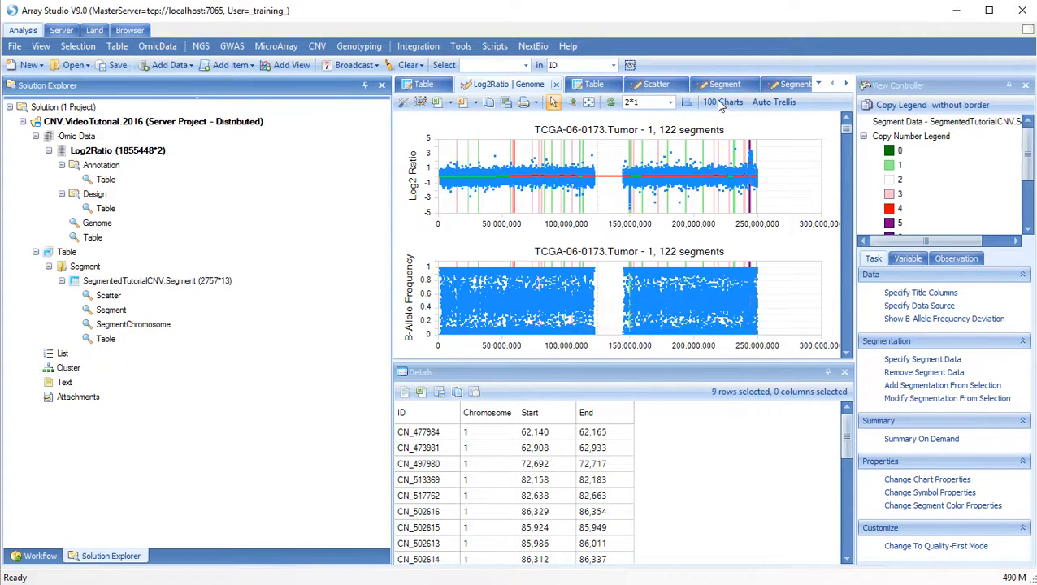
click(847, 356)
click(847, 355)
click(847, 355)
click(847, 356)
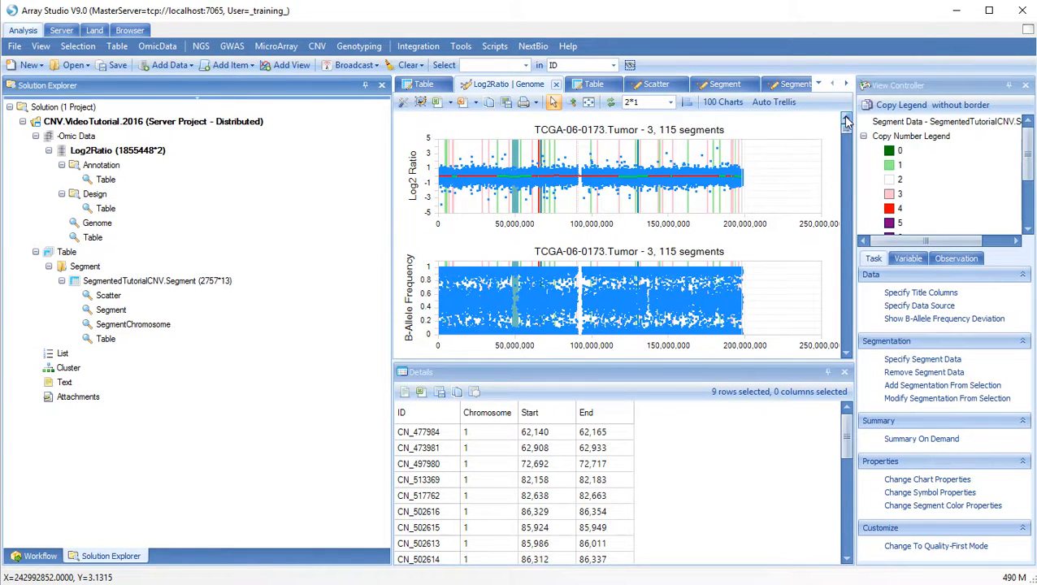
click(847, 120)
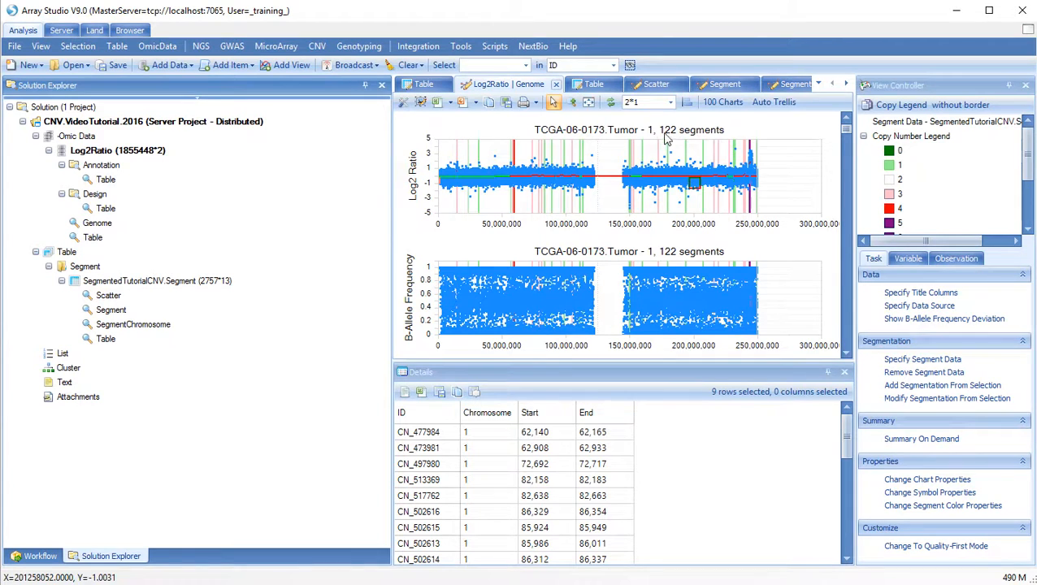
click(957, 259)
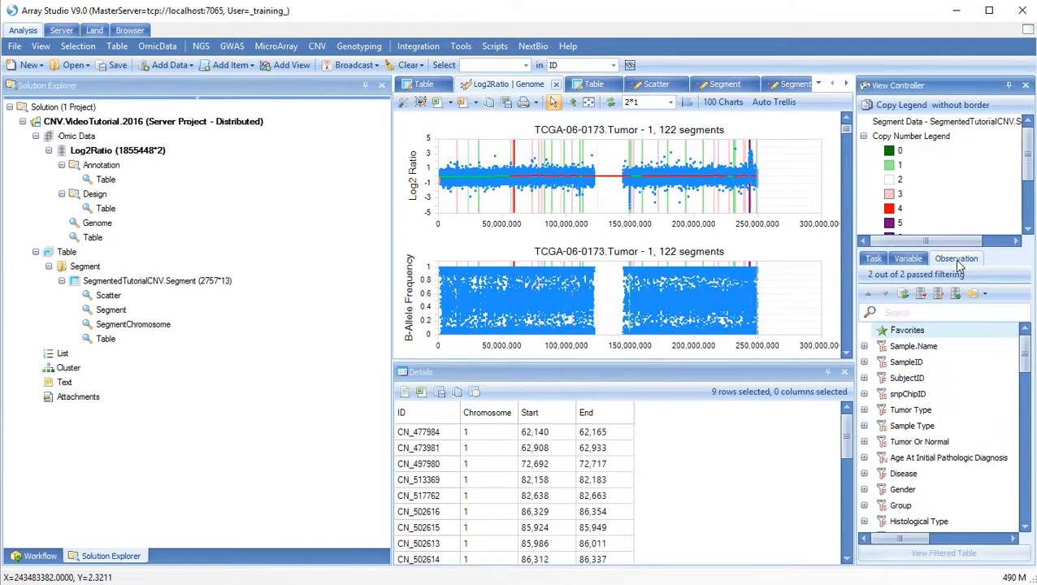
Use Check This Only on Chromosome 12 in the Variable filters so plots show its 110 segments
click(908, 259)
click(865, 362)
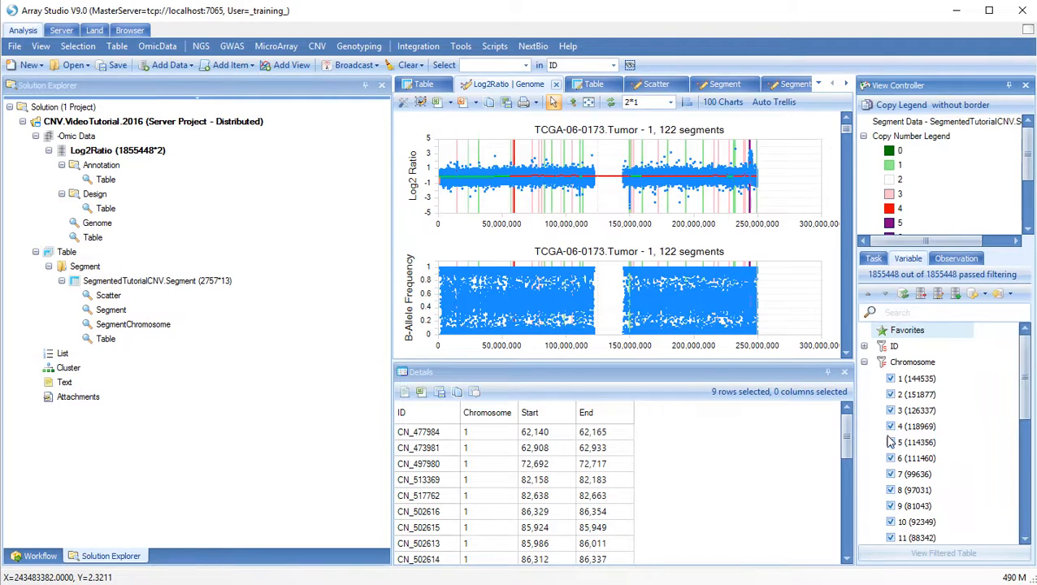
click(1025, 542)
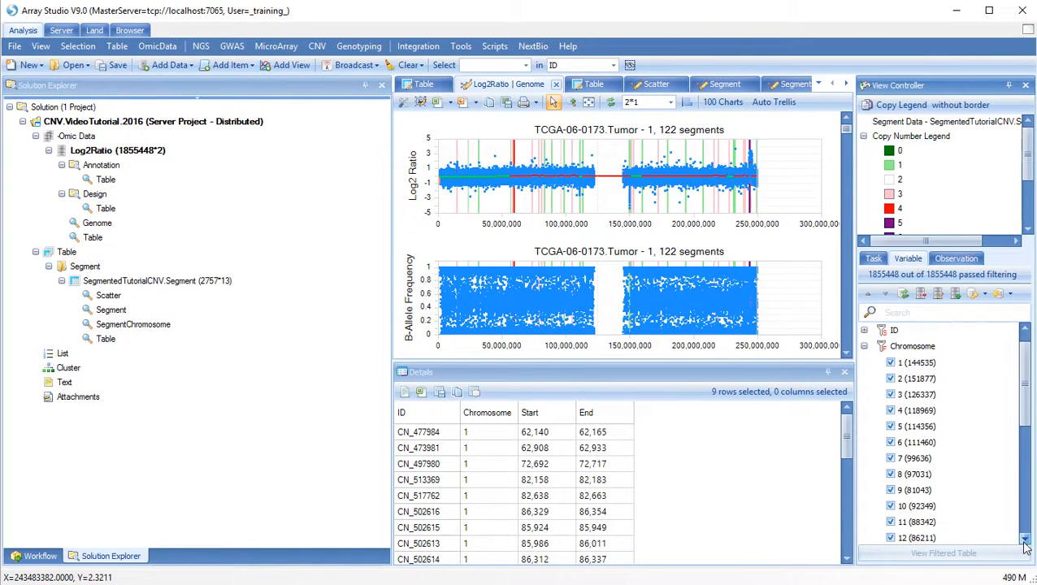
right_click(906, 546)
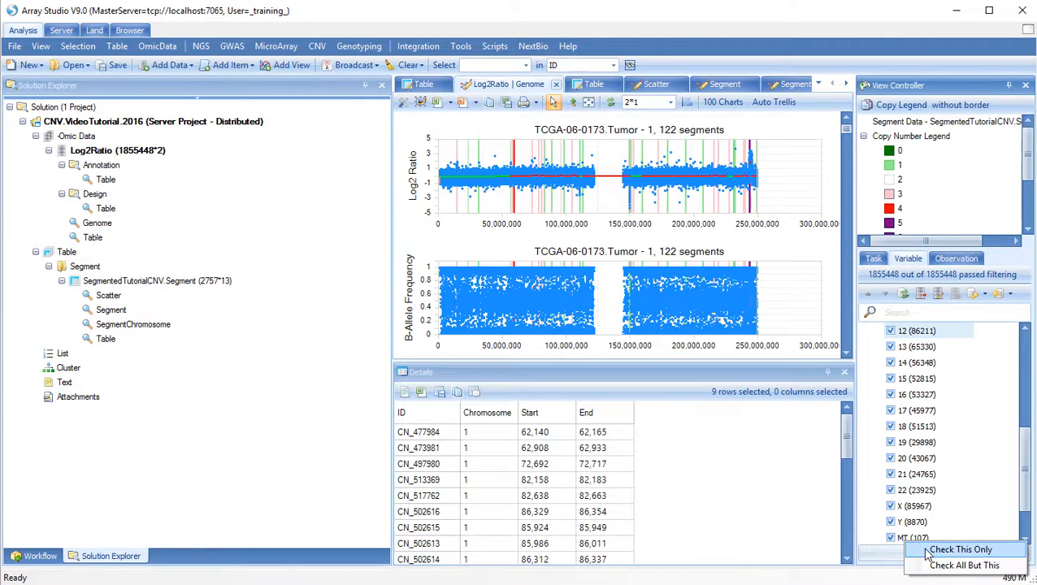
click(928, 551)
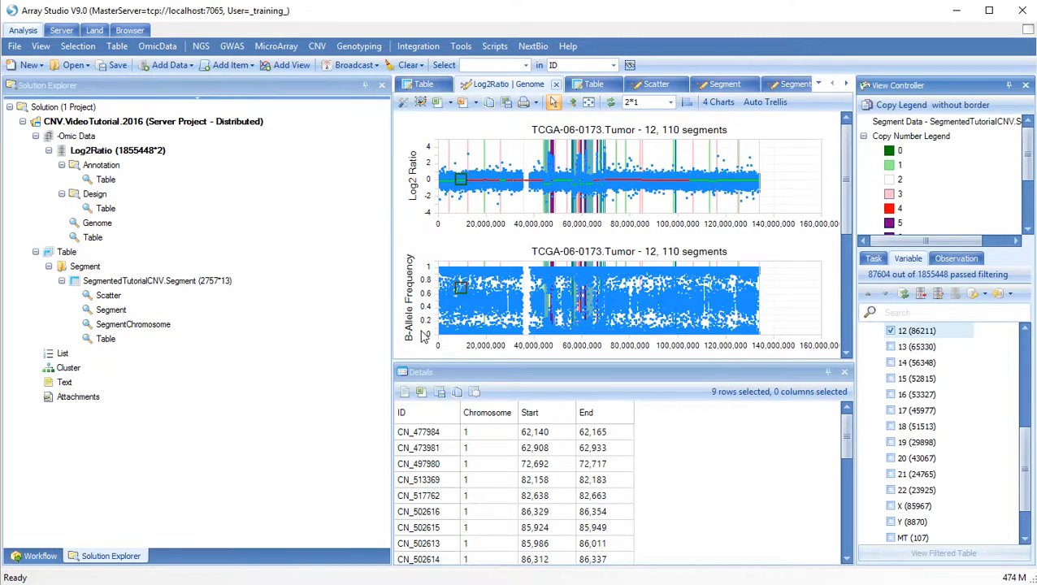
click(875, 260)
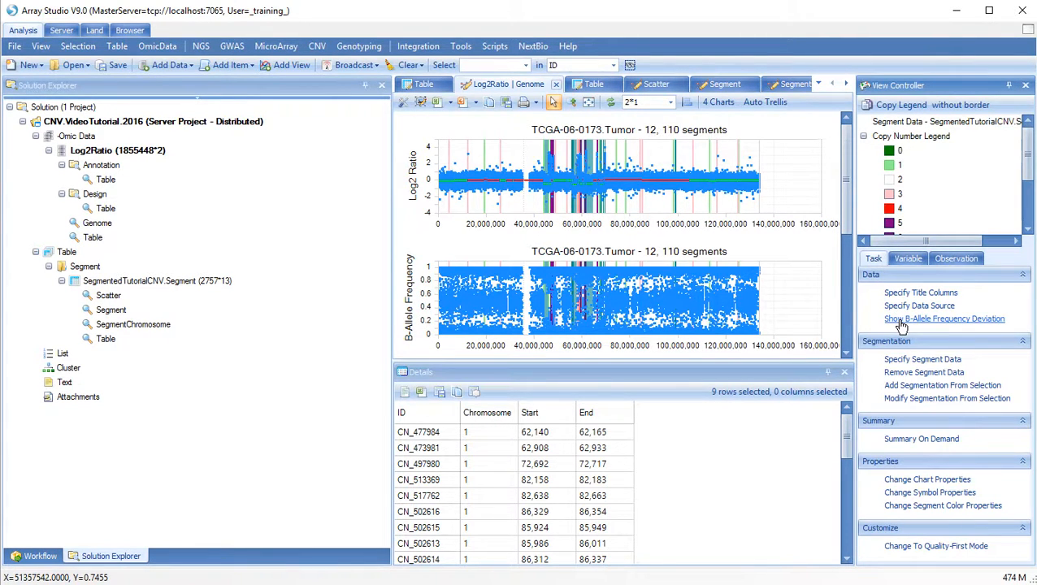
Switch the lower chromosome 12 plot to Show B-Allele Frequency Deviation
click(951, 320)
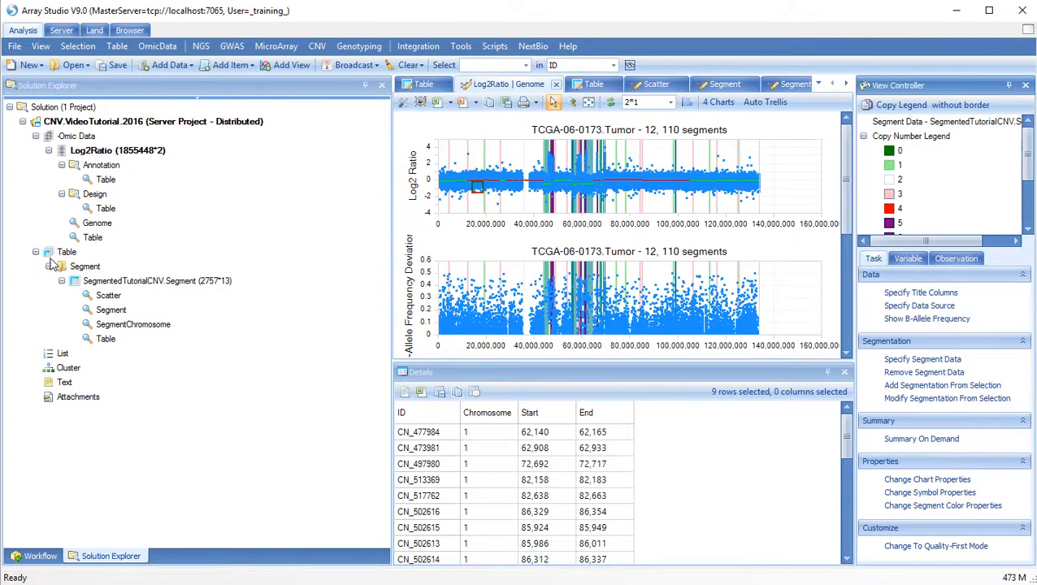
Open the 2757-row segment Table, then the Scatter view of Log2Ratio.Mean vs BAlleleFrequencyDeviation.Mean
double_click(105, 341)
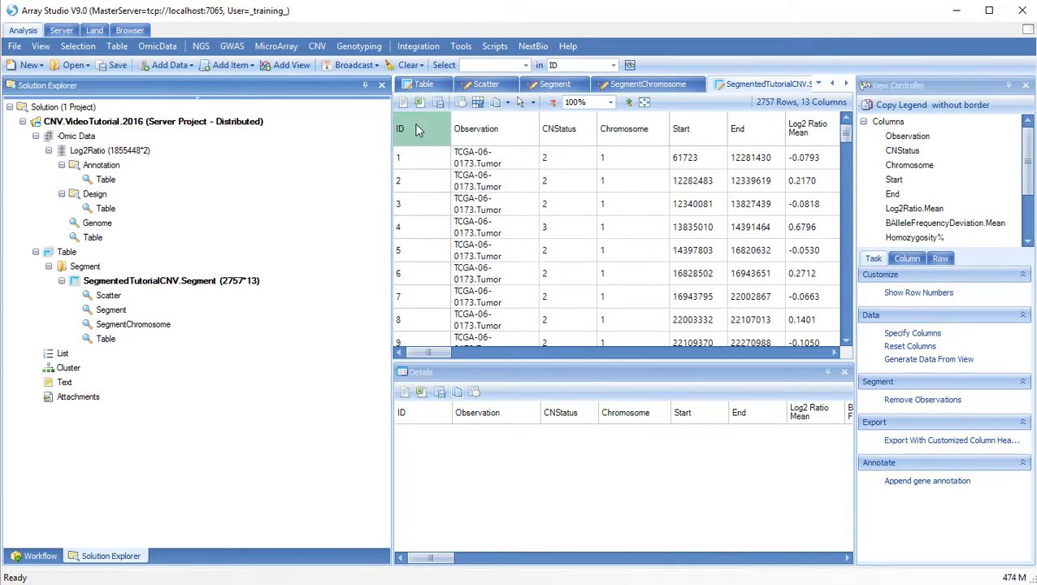
click(99, 297)
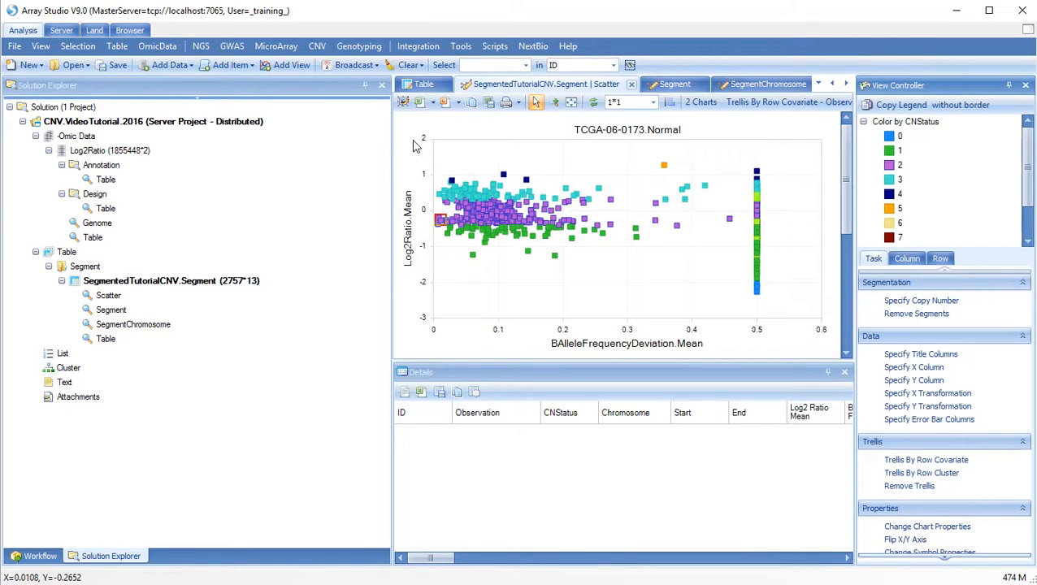
Inspect scatter points in Details, ending on outlier segment 2700: chromosome X, CNStatus 5, Log2Ratio mean 1.2798
click(503, 176)
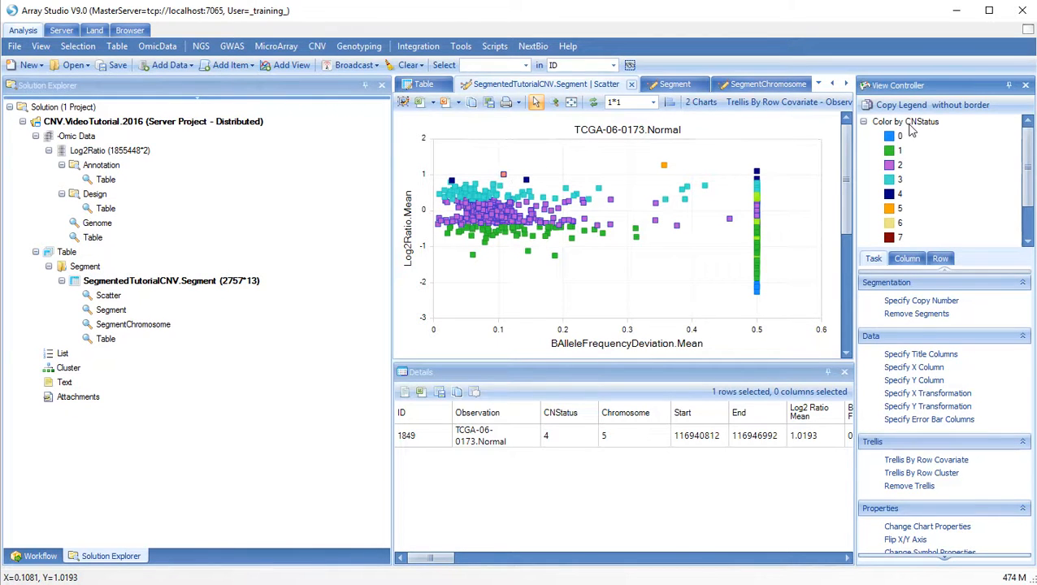
click(664, 166)
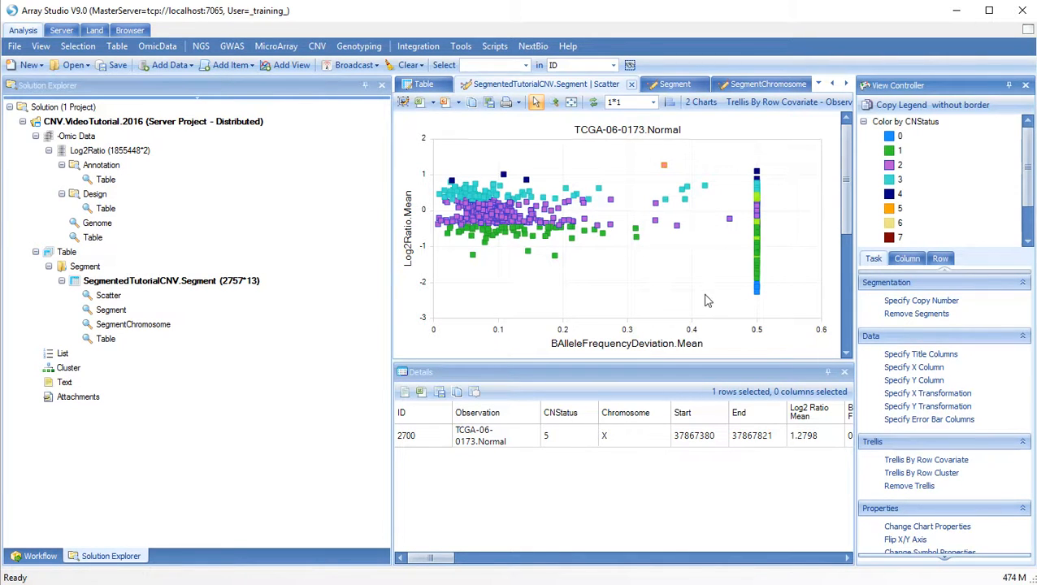
Change the scatter layout to 1*2 for Normal and Tumor, then rescale the y-axes
click(632, 102)
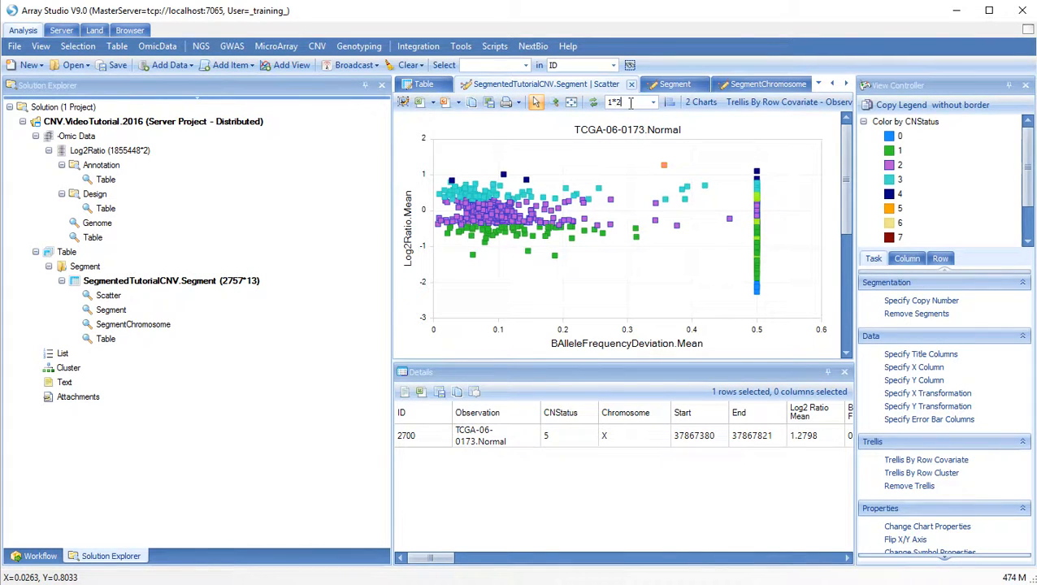
text(2)
key(Return)
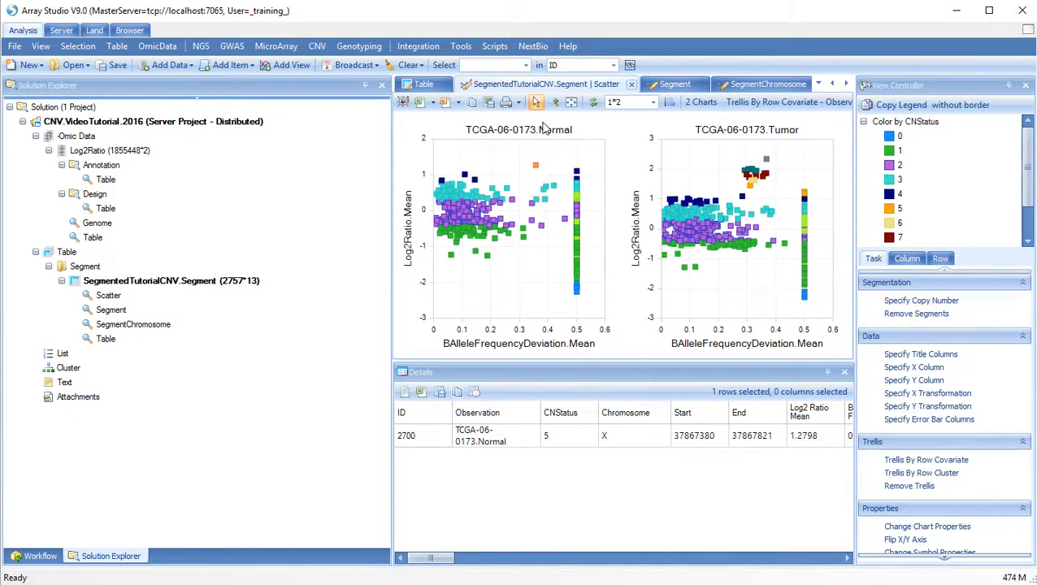
click(669, 103)
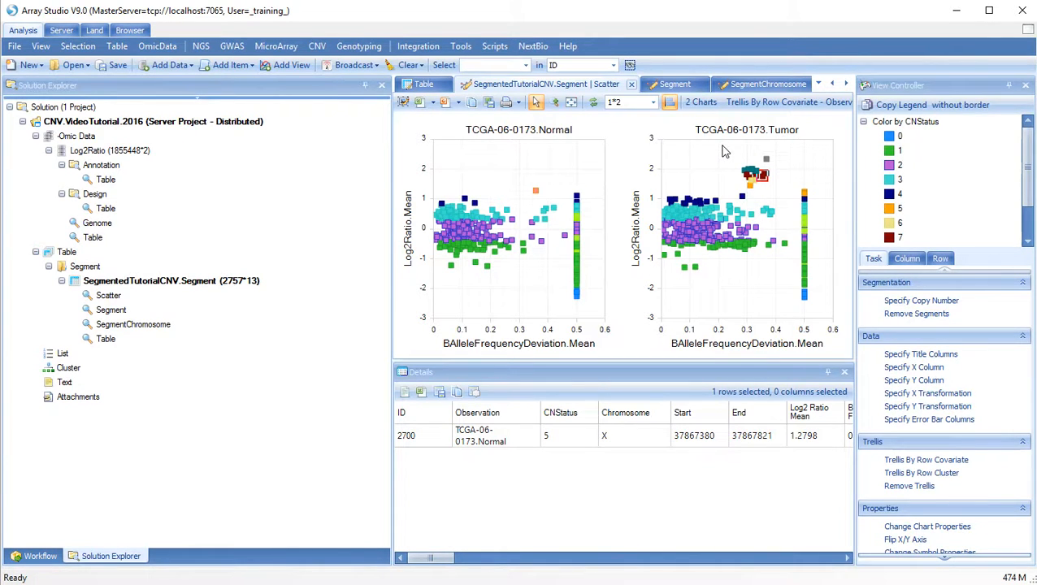
Box-select the high Log2Ratio cluster in the Tumor chart, review its rows, then deselect
drag(710, 151, 781, 200)
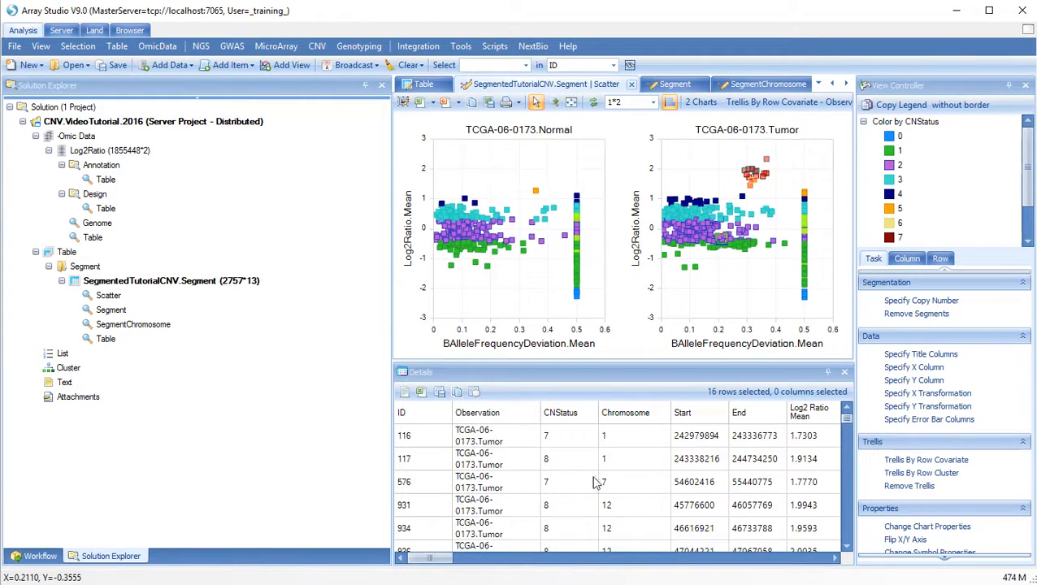
click(846, 546)
click(846, 546)
click(846, 546)
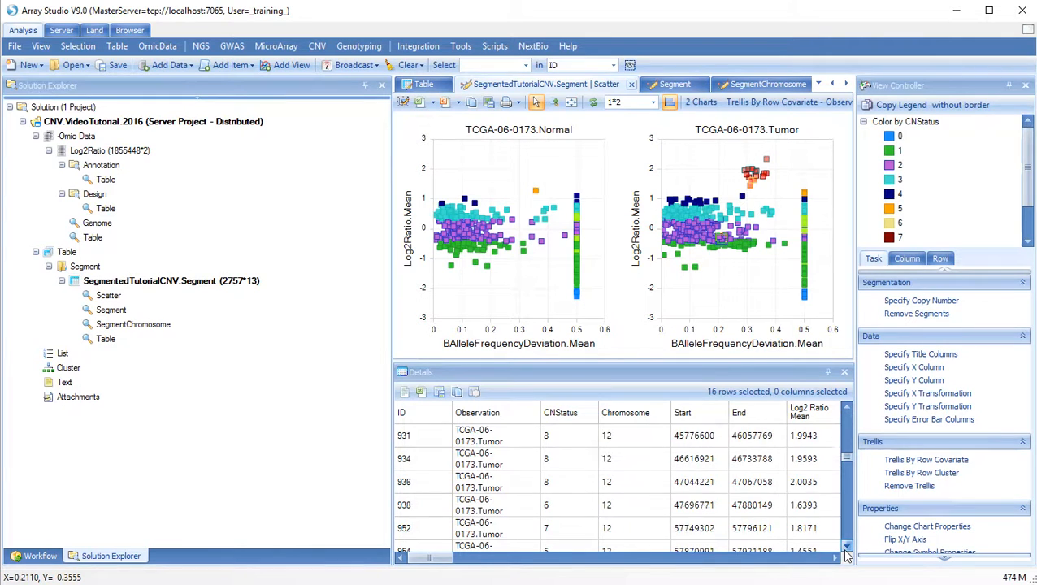
click(847, 546)
click(846, 546)
click(846, 547)
click(846, 546)
click(846, 546)
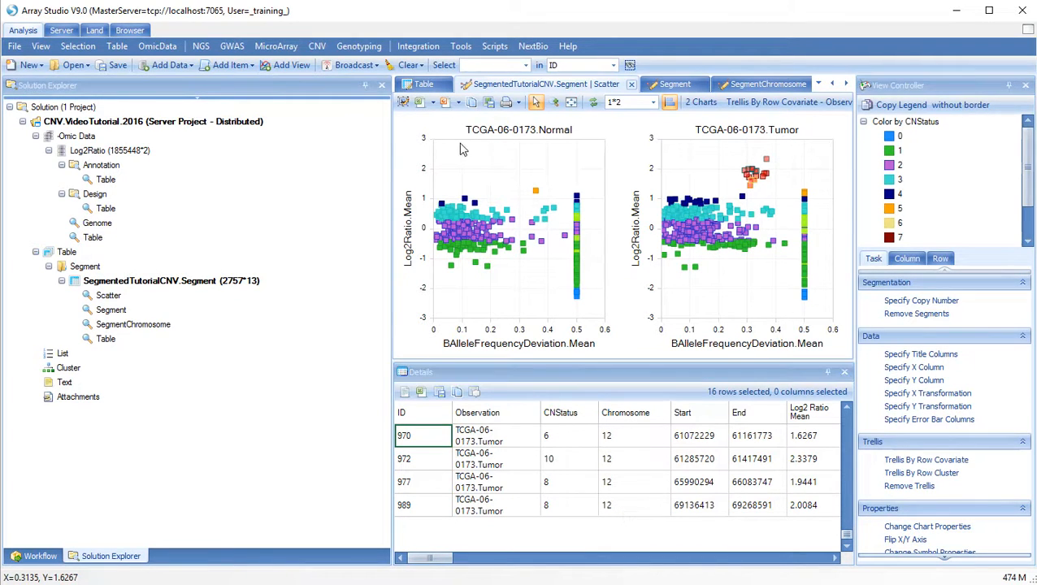
click(485, 173)
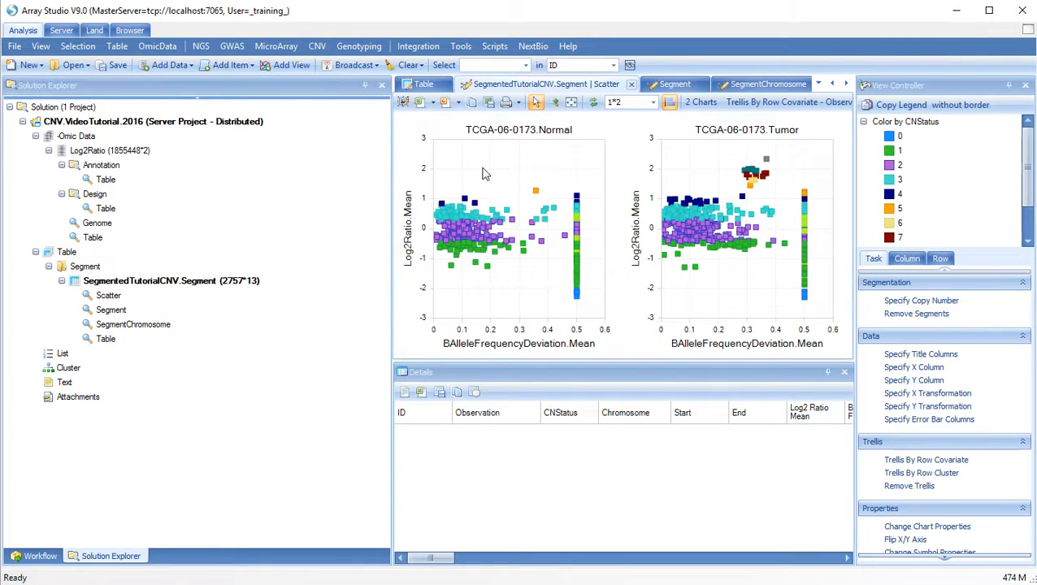
Filter CNStatus rows to 1 only, then add back CNStatus 2 and LOH (153), leaving 2294 rows
click(941, 260)
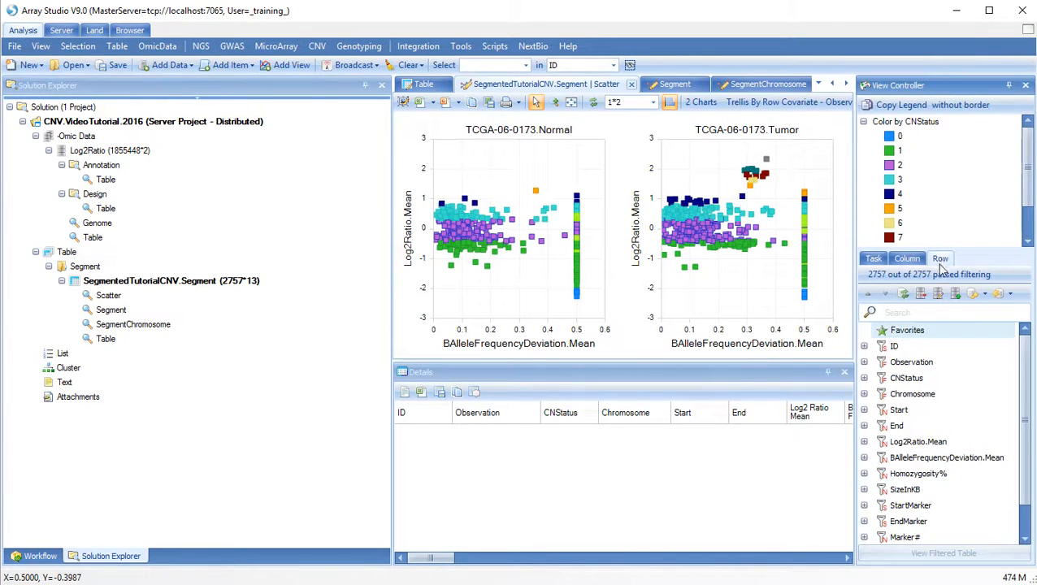
click(865, 379)
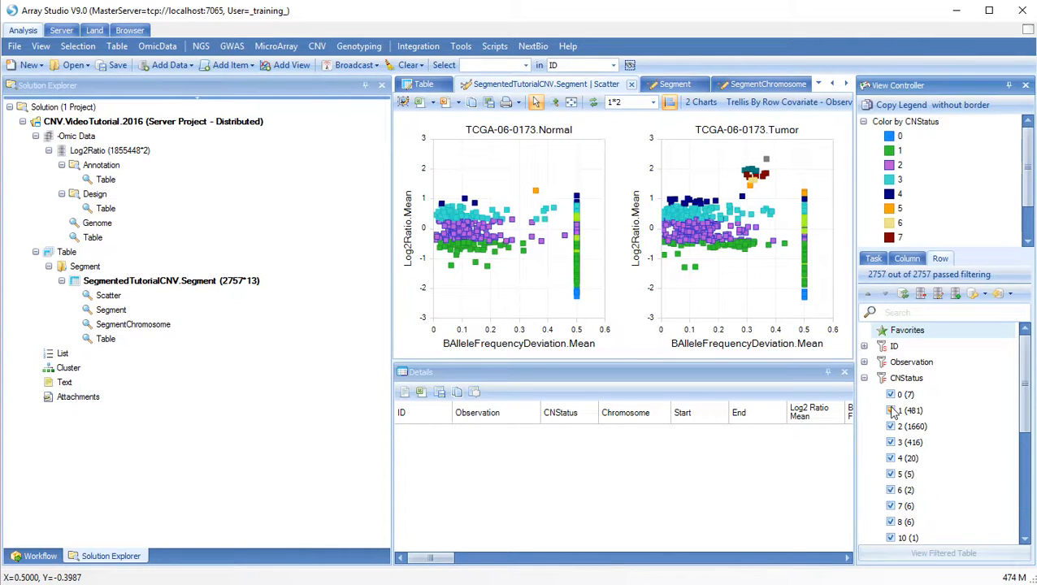
right_click(891, 412)
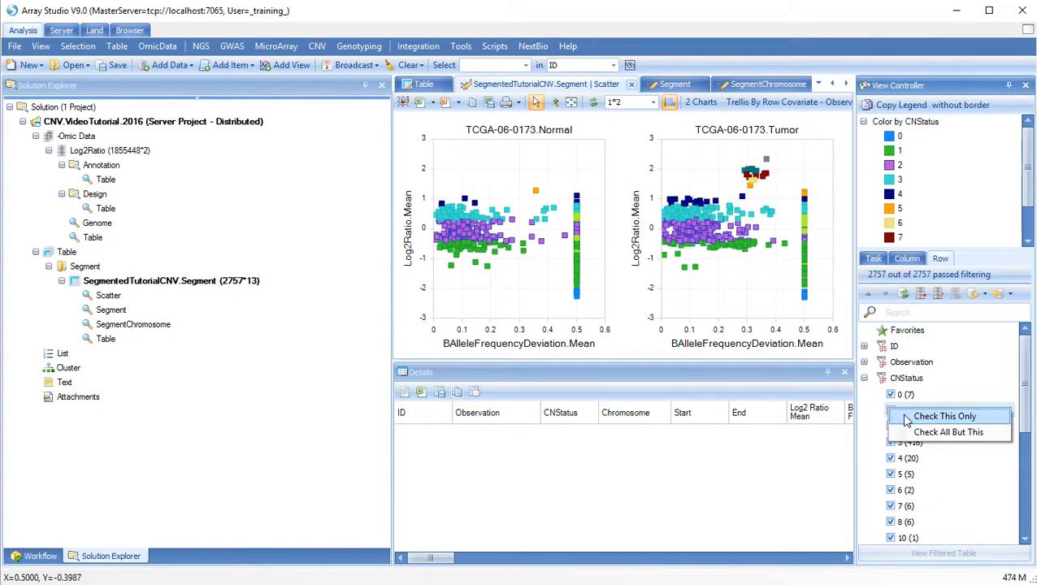
click(926, 417)
click(899, 429)
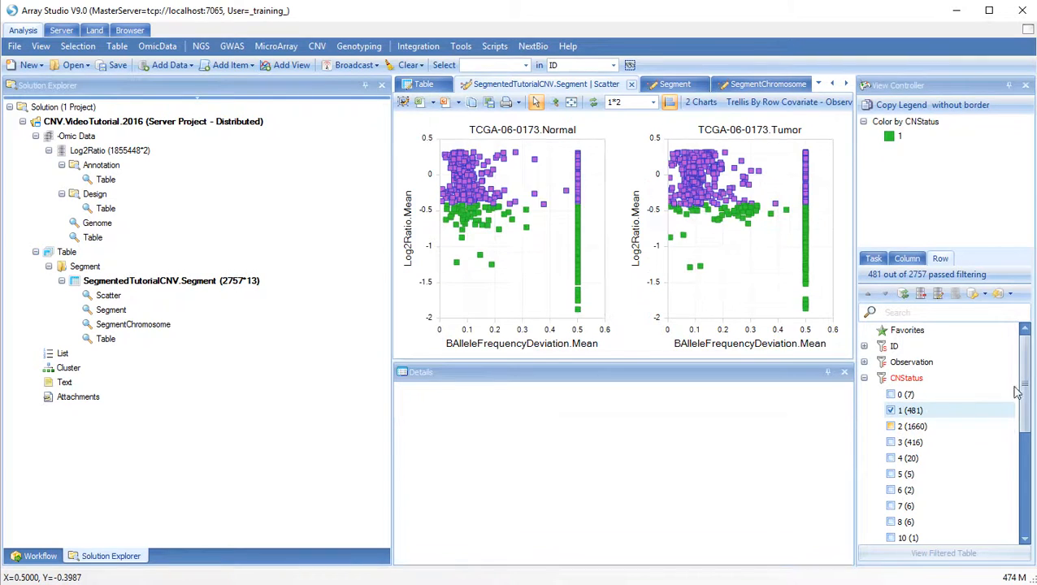
click(1026, 539)
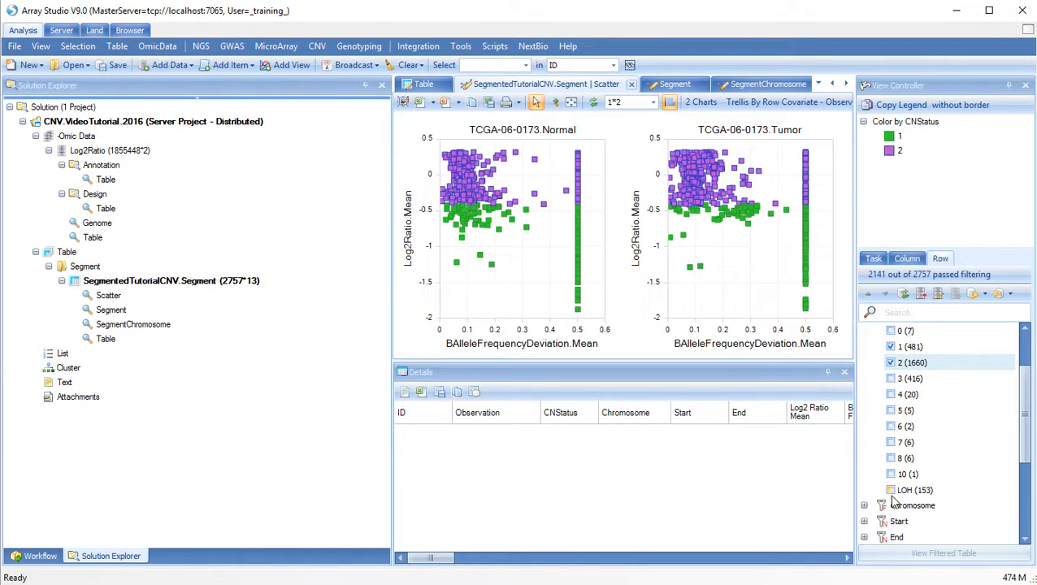
click(891, 490)
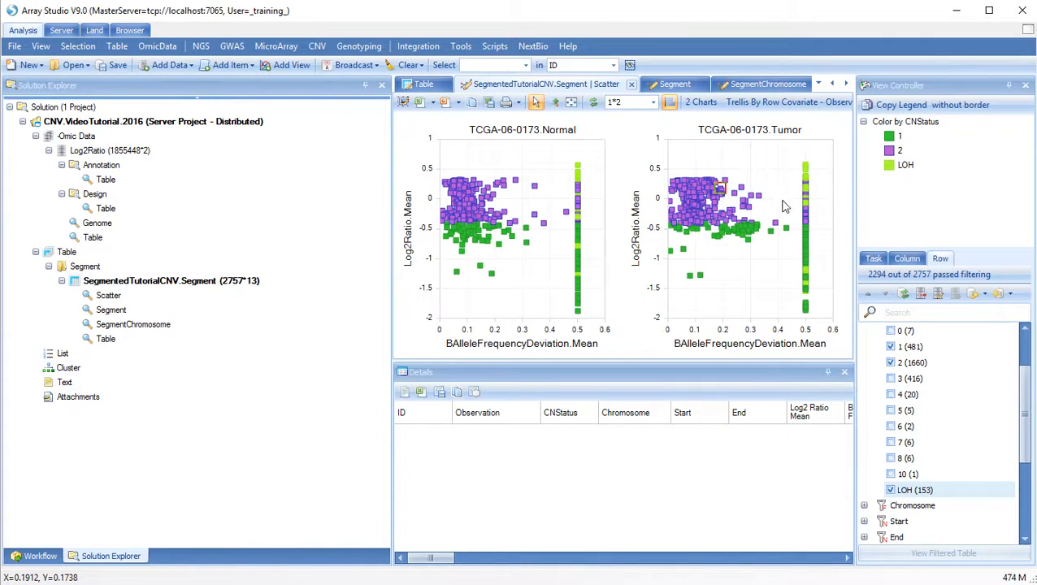
Add a SizeInKB > 1000 row filter, leaving 988 of 2757 rows
click(1023, 539)
click(1023, 540)
click(1023, 539)
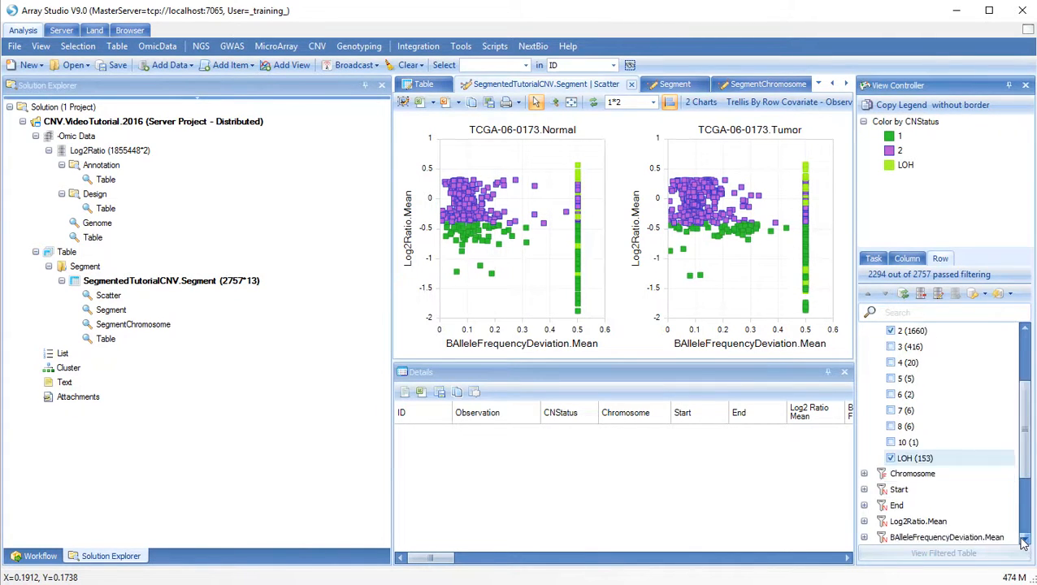
click(1022, 539)
click(1022, 540)
click(1023, 540)
click(1022, 540)
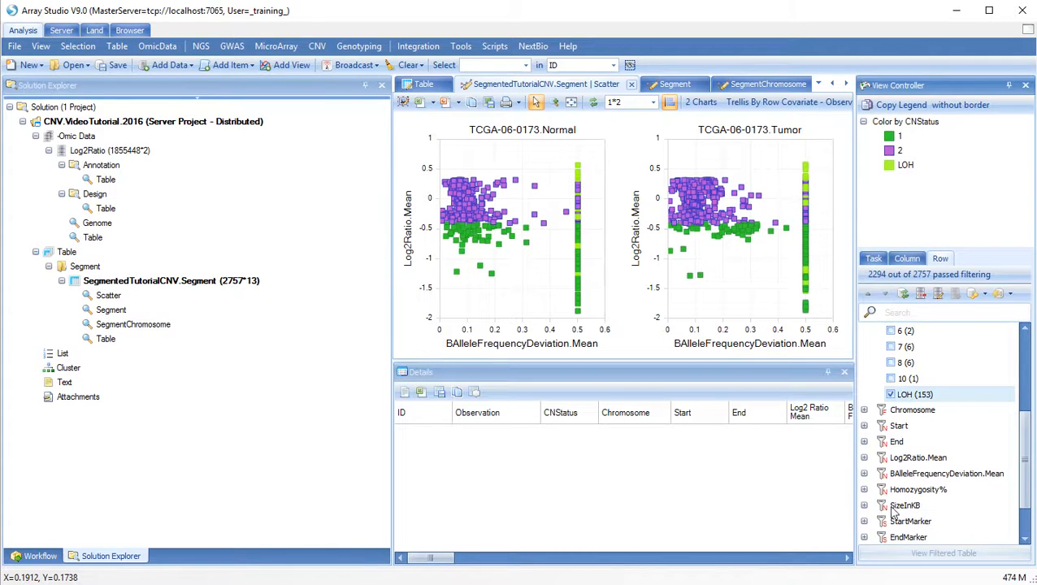
click(864, 506)
scroll(916, 540, down, 2)
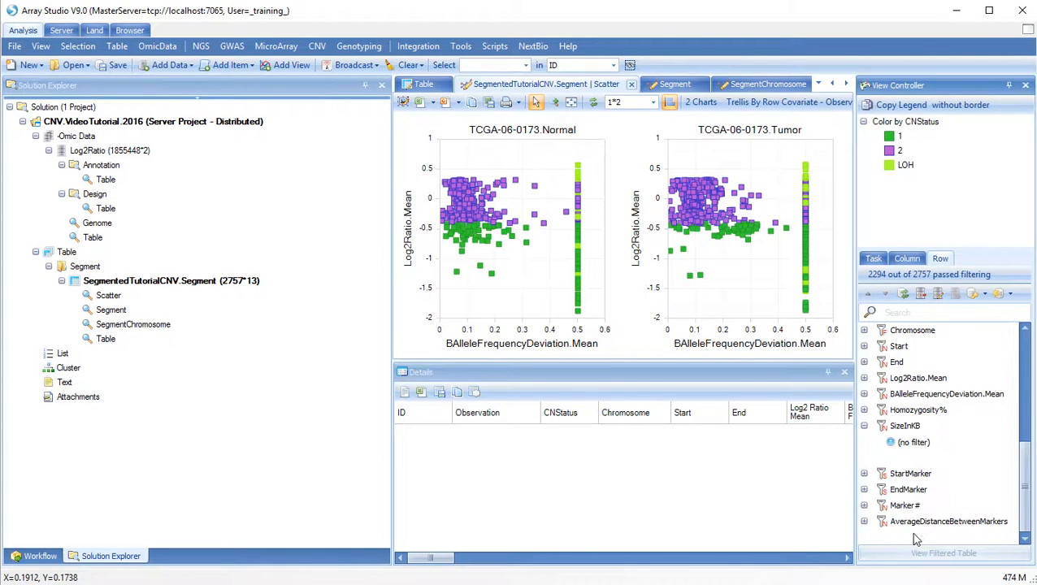
click(912, 458)
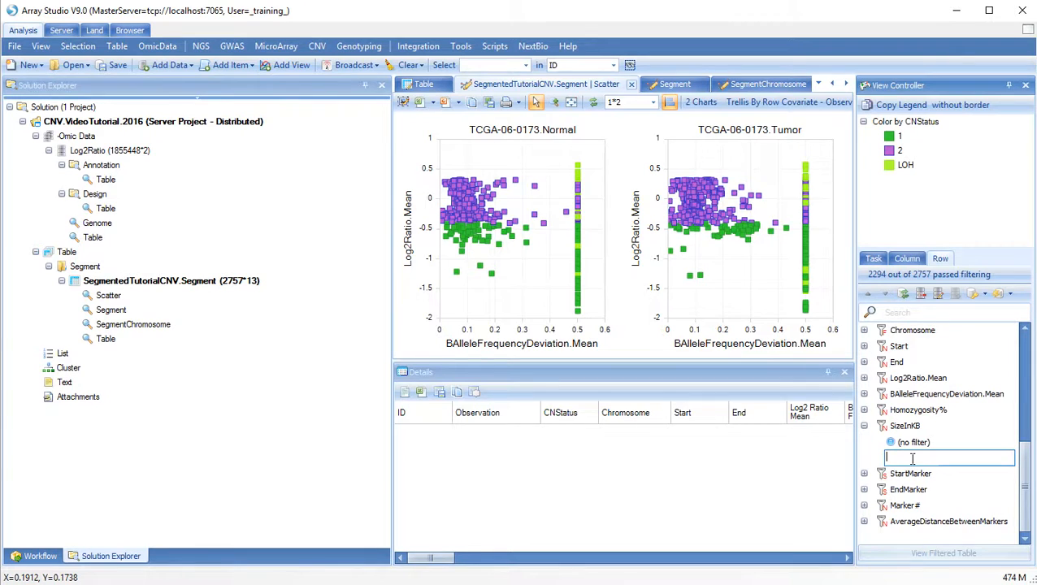
text(>1000)
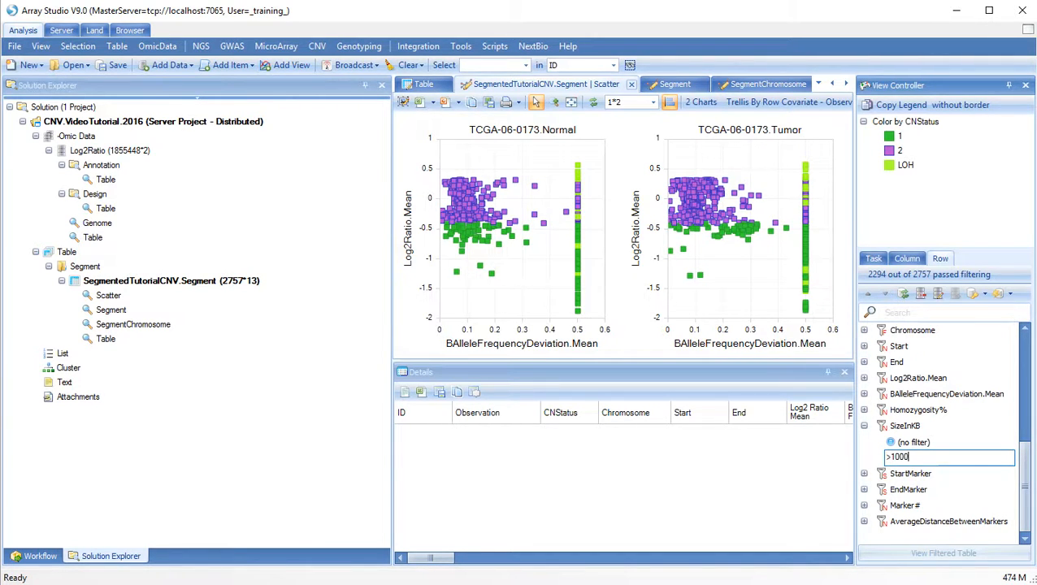
key(Return)
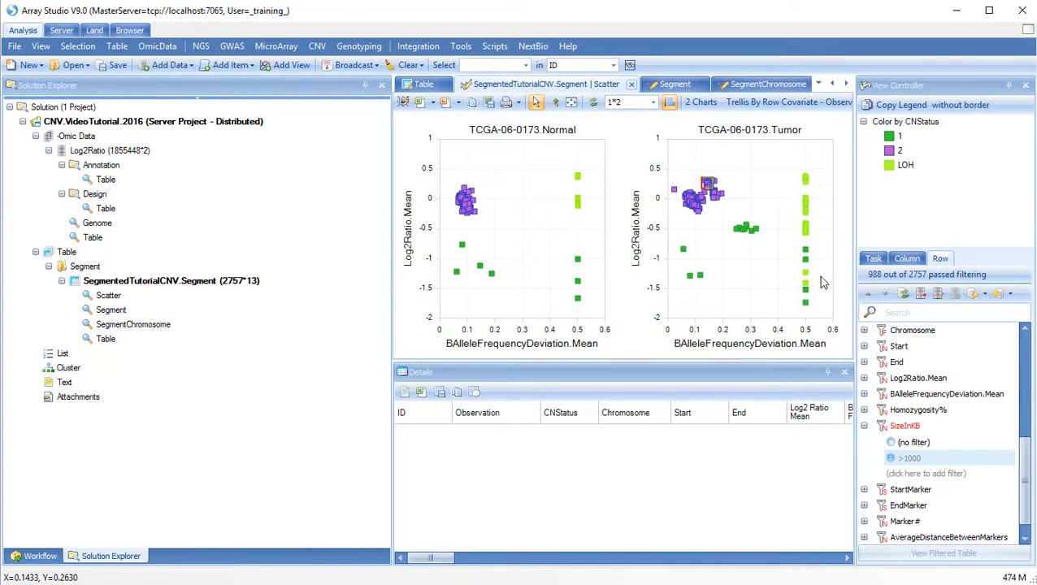
Select the Tumor LOH points near 0.5 and scroll through their rows in Details
drag(818, 222, 828, 248)
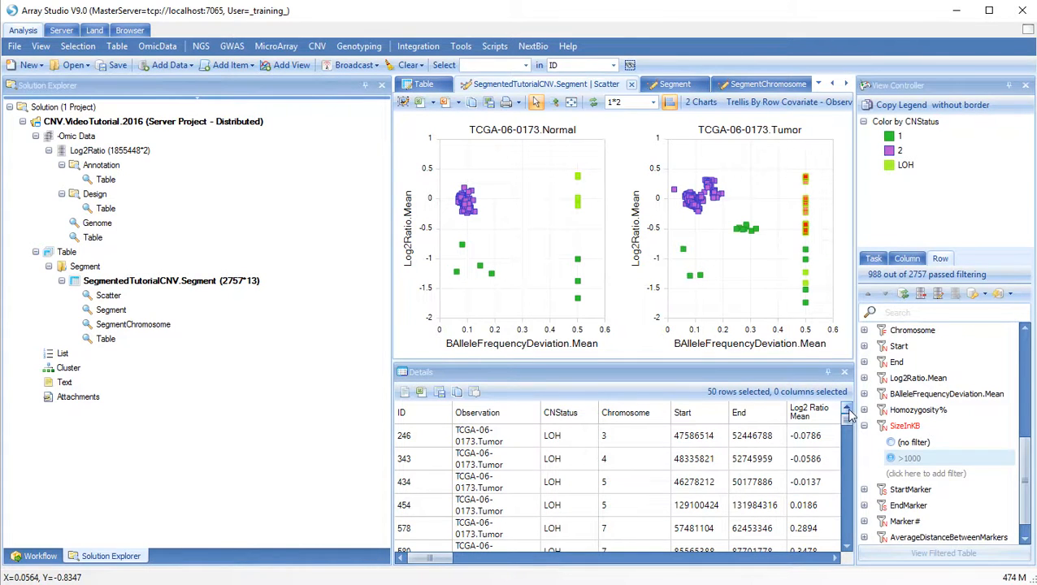
drag(847, 423, 849, 483)
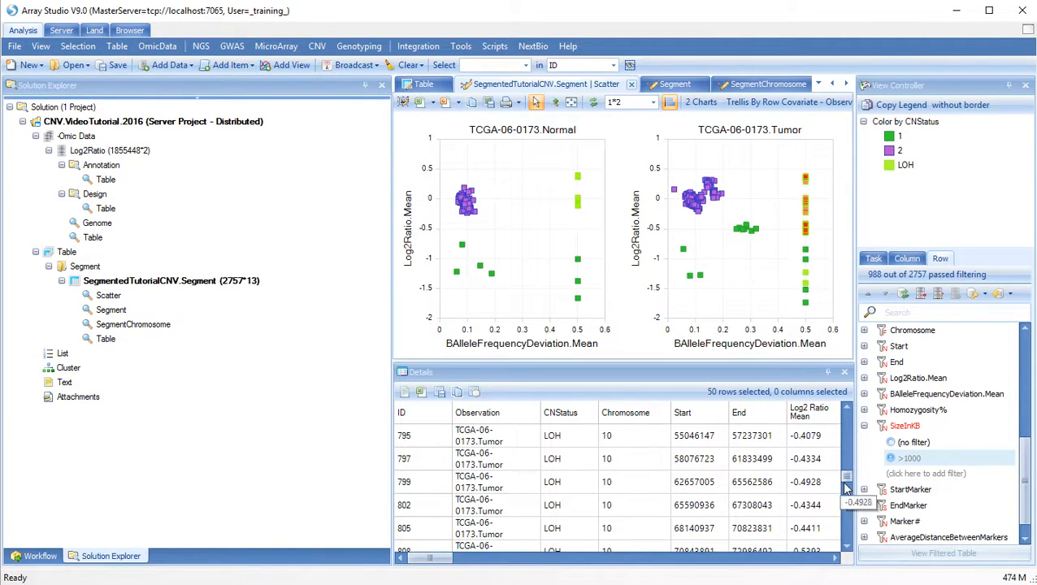
drag(850, 477, 849, 419)
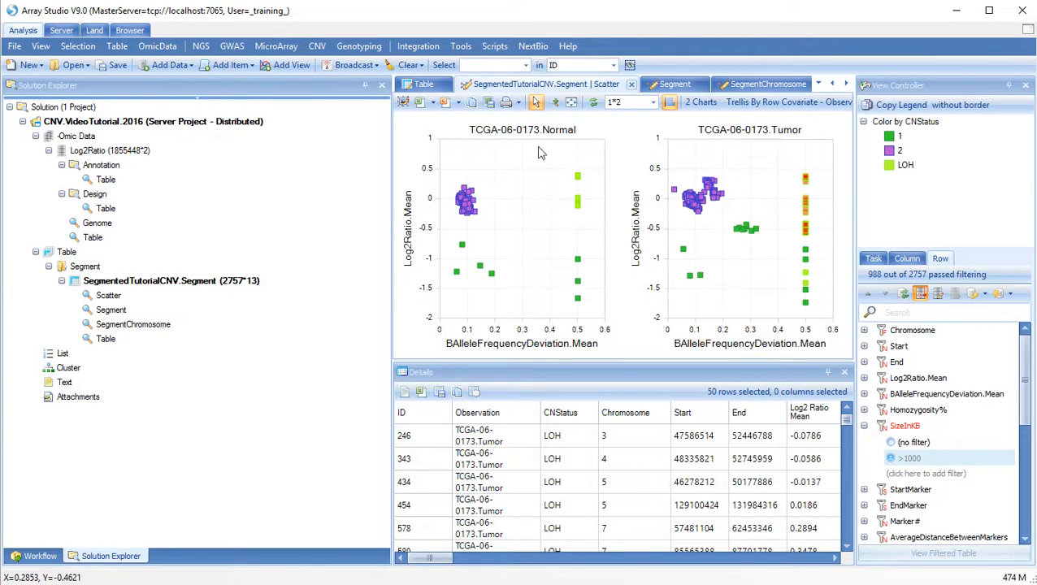
Clear all row filters and open the Segment chart of Log2Ratio.Mean by position per chromosome
click(921, 295)
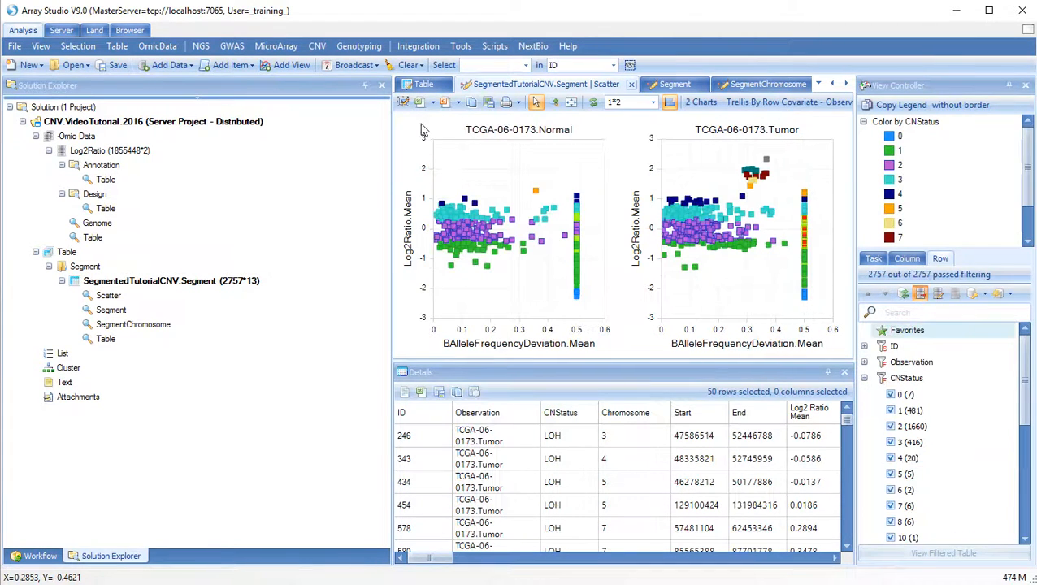
double_click(121, 313)
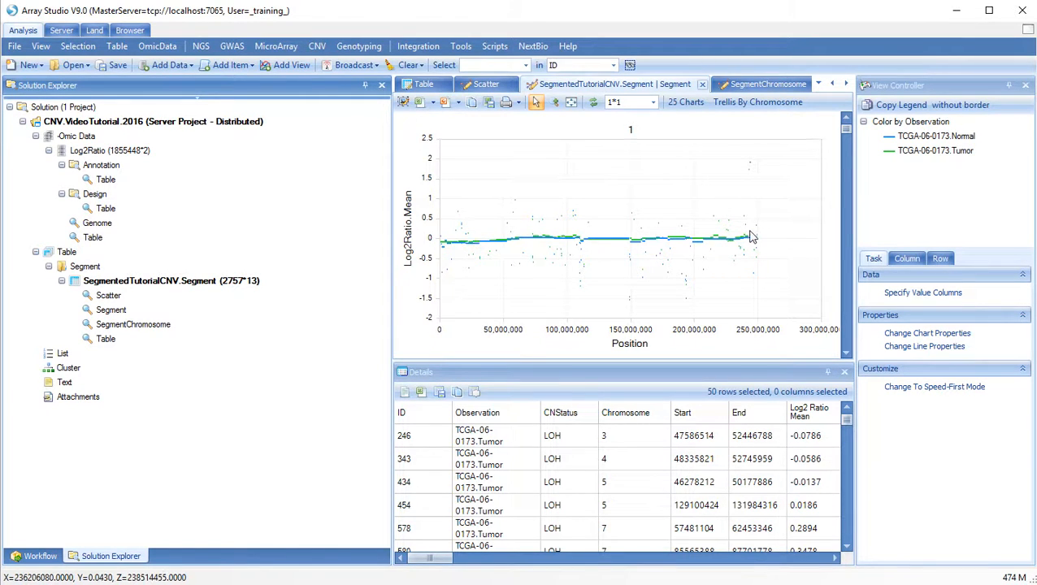
In the Row filters, use Check This Only on chromosome 10, then also tick chromosome 12
click(941, 260)
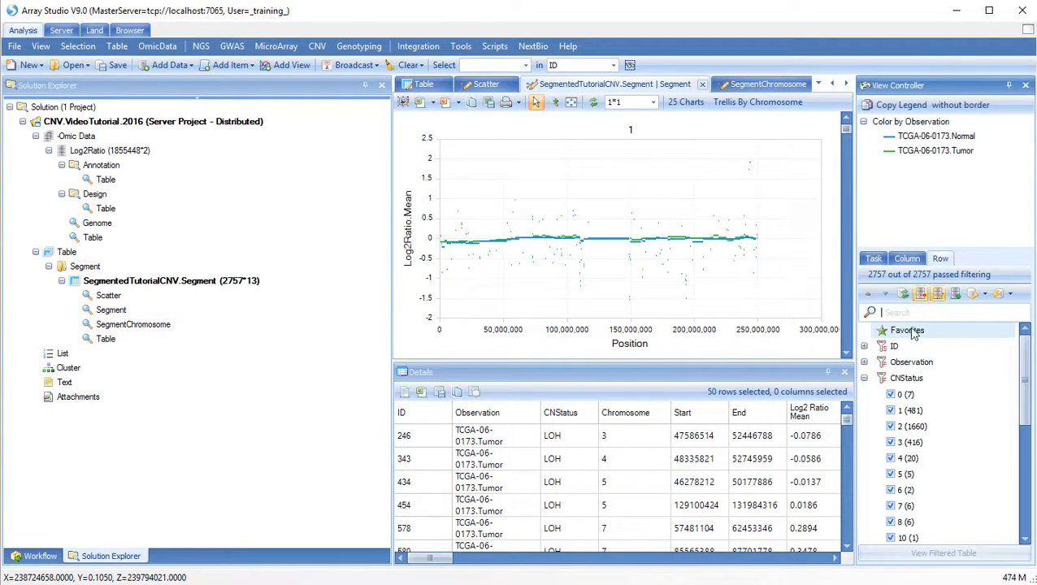
click(865, 378)
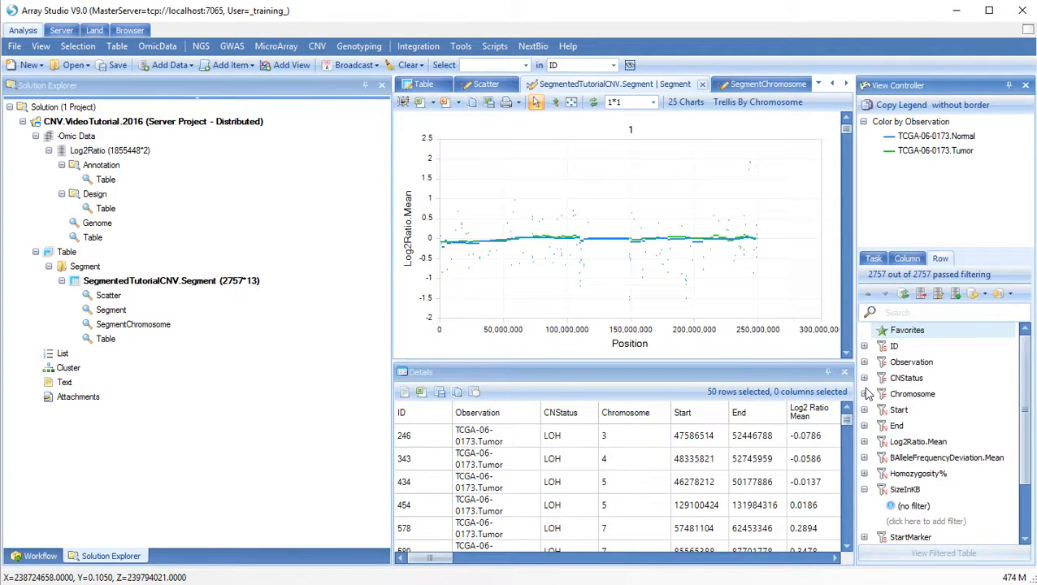
click(865, 395)
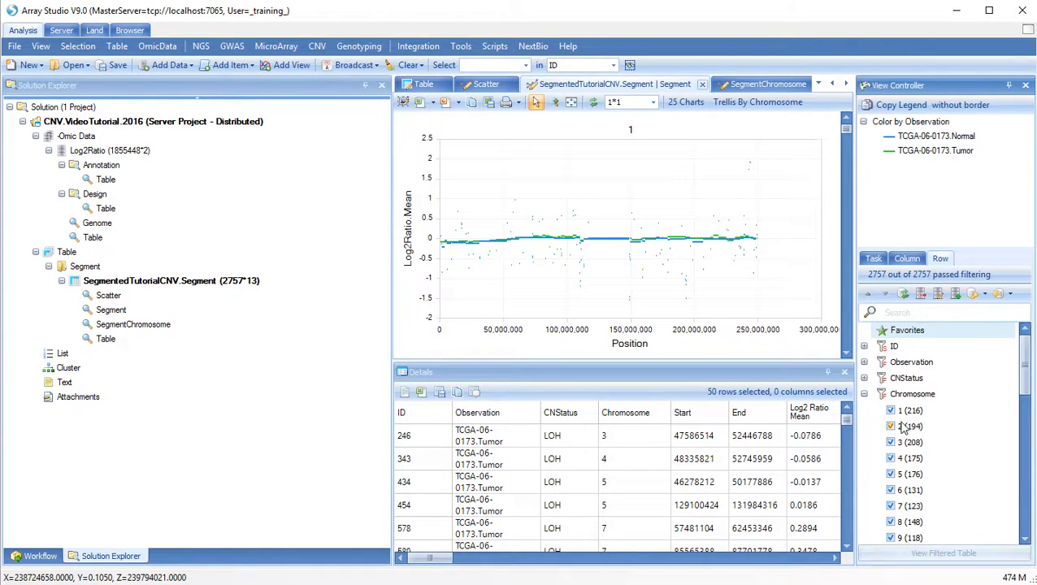
scroll(901, 424, down, 1)
right_click(892, 508)
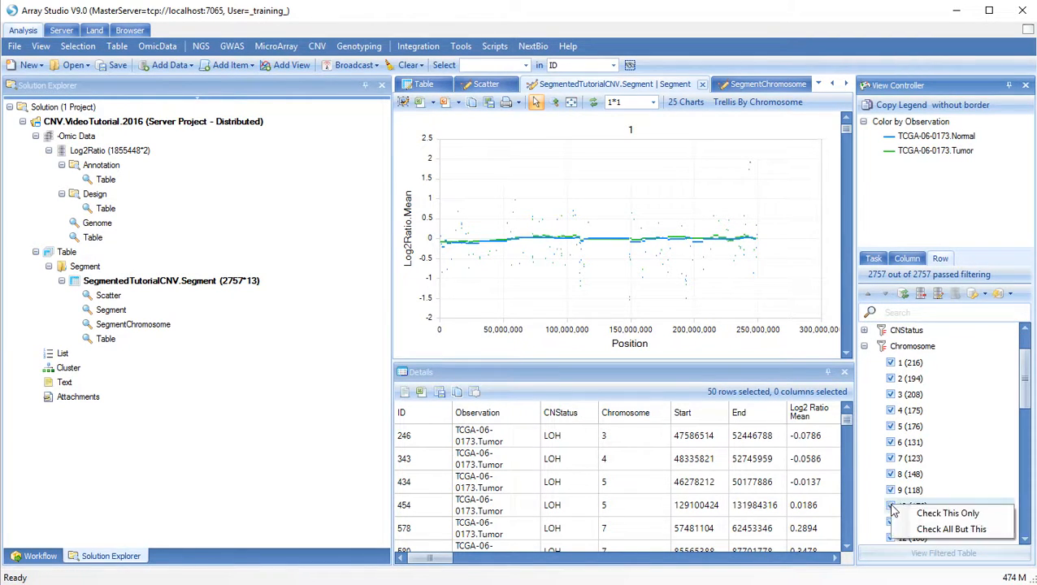
click(919, 513)
click(891, 538)
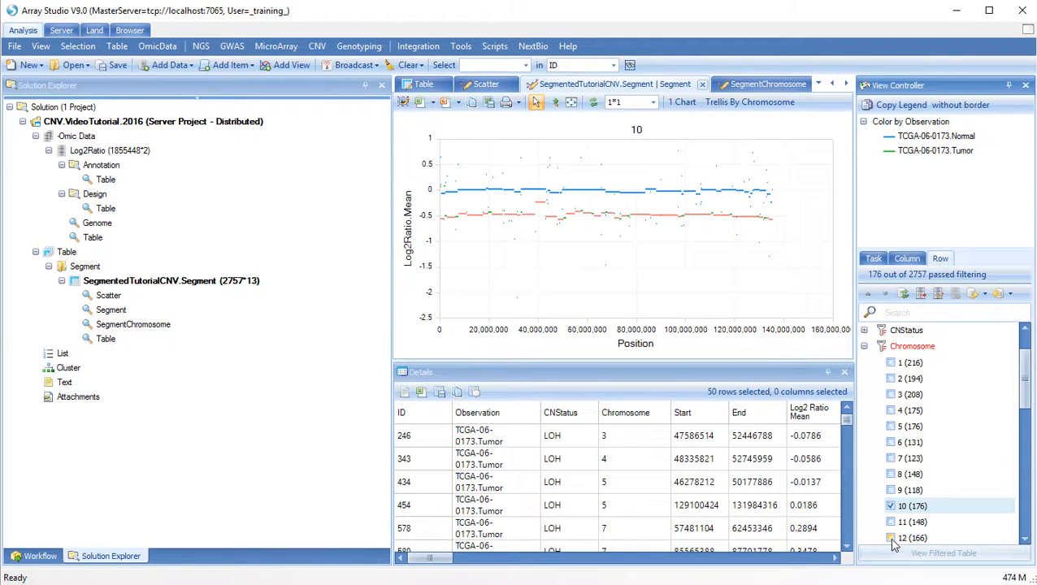
scroll(897, 536, down, 3)
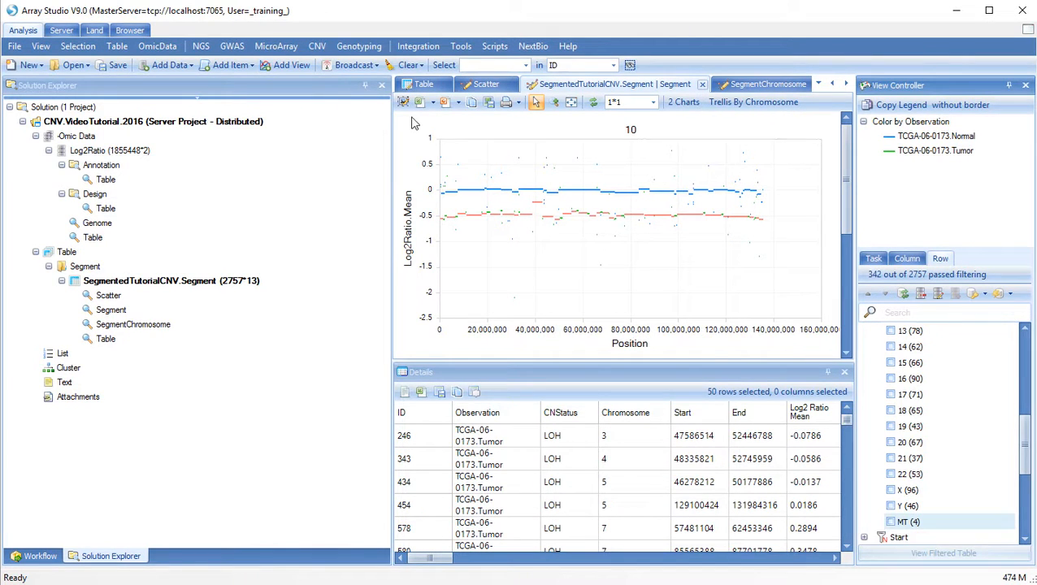
Clear the tumor segment selection and box-zoom onto chromosome 12's high Log2Ratio points
click(455, 159)
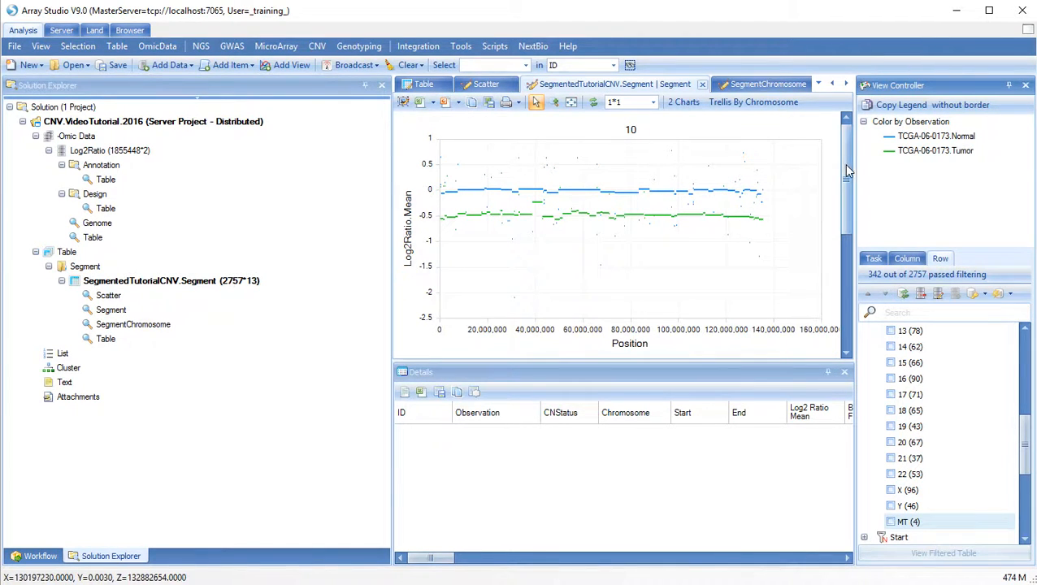
drag(846, 170, 843, 243)
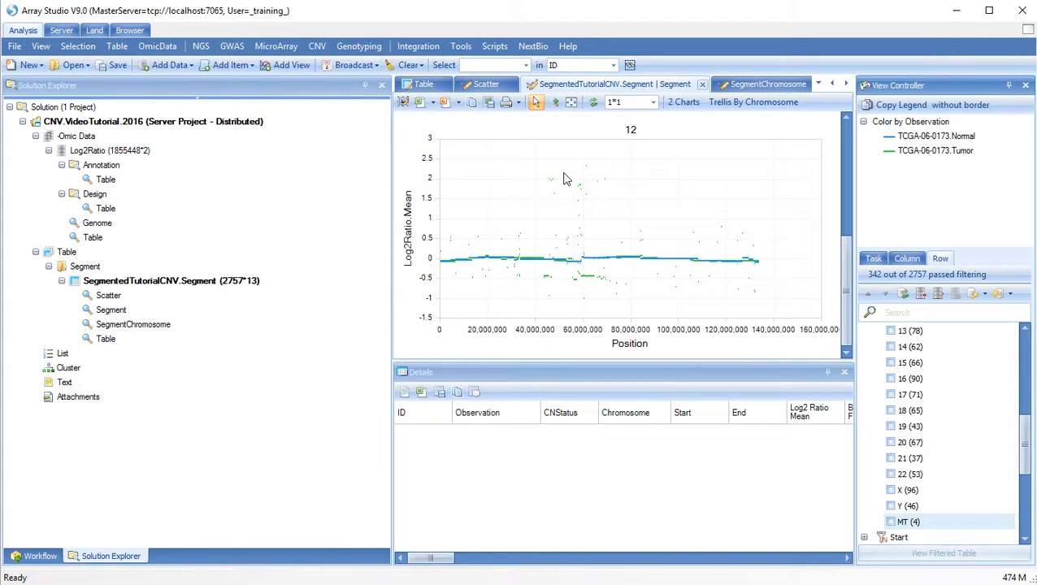
drag(562, 172, 602, 238)
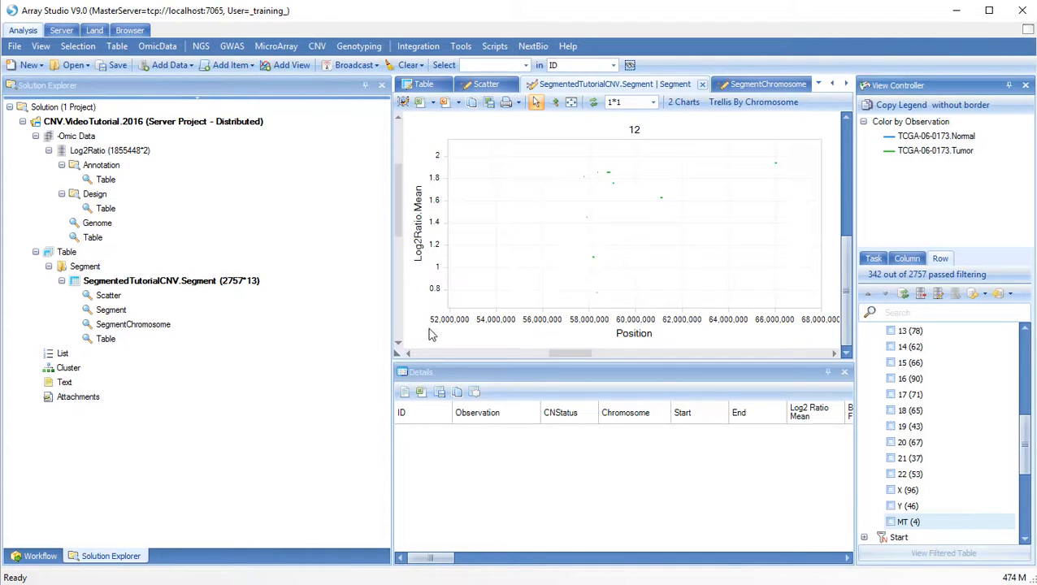
Turn off Vertical Scrolling to show the full Log2Ratio range, then zoom to roughly 58–62 Mb
right_click(398, 356)
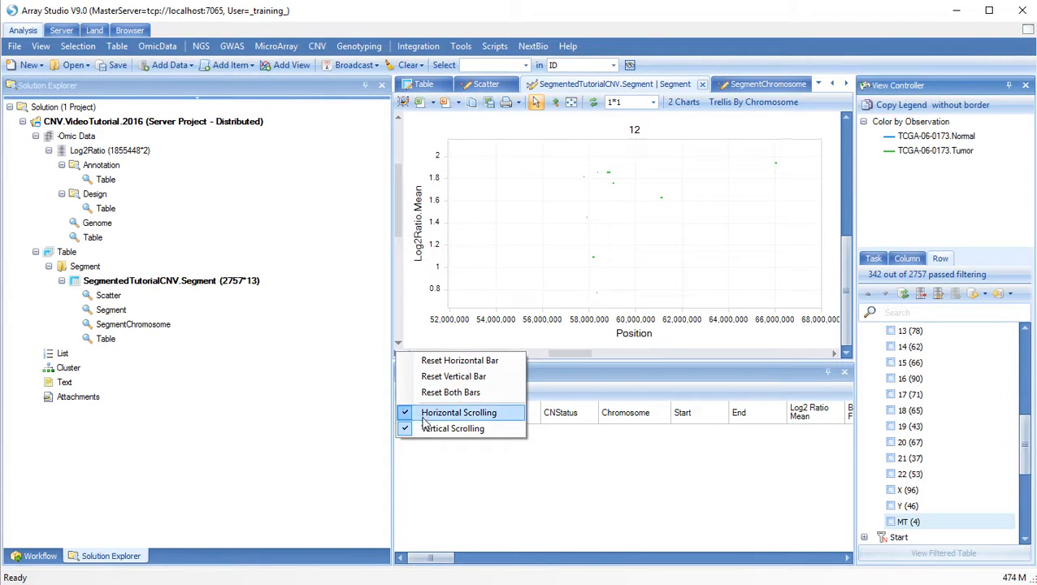
click(452, 429)
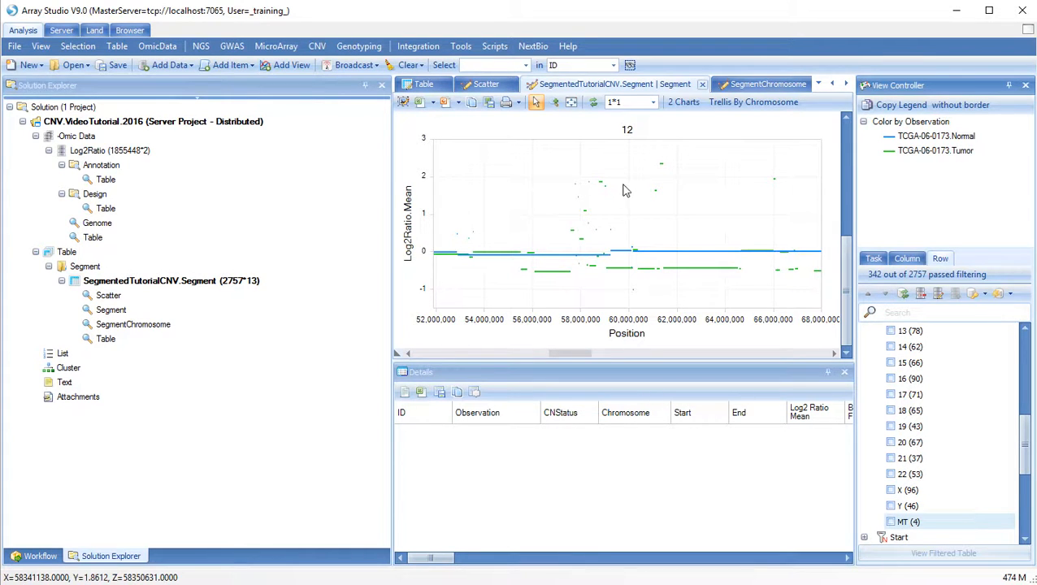
drag(579, 151, 692, 265)
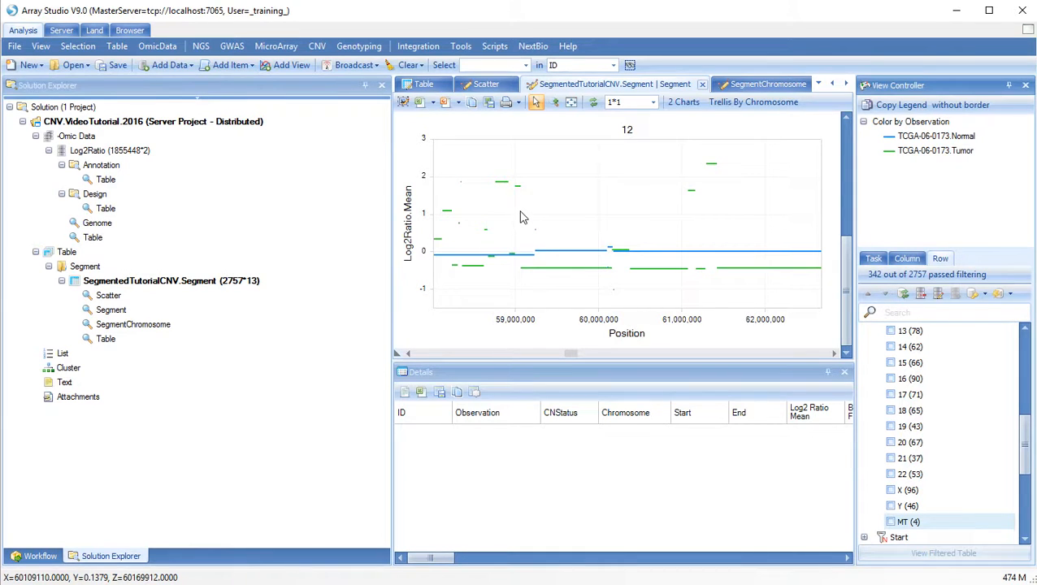
scroll(523, 217, down, 3)
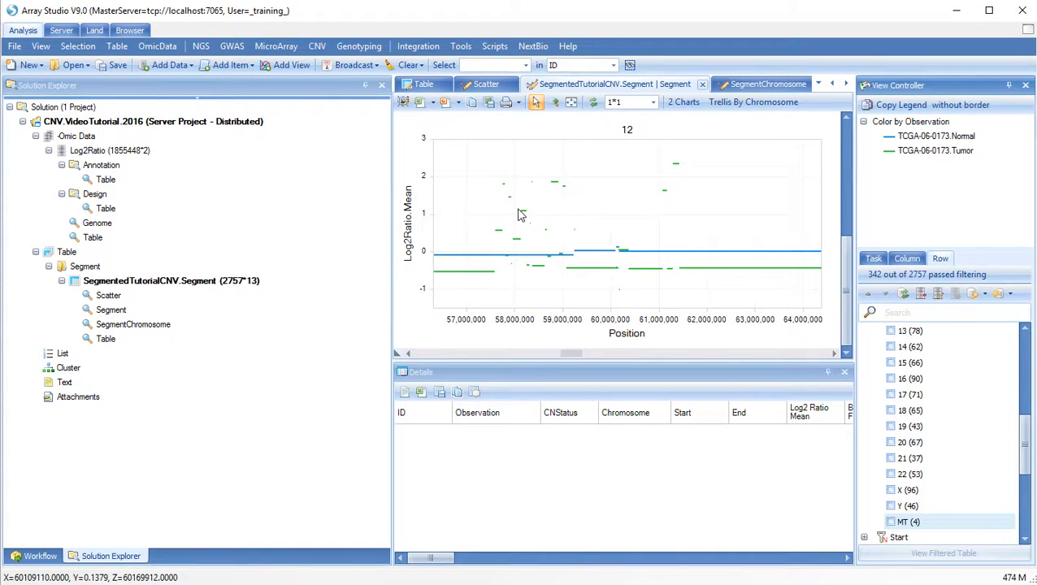
click(518, 187)
Select the 21 segments on the chart's left and open SegmentChromosome under SegmentedTutorialCNV.Segment
drag(480, 144, 609, 294)
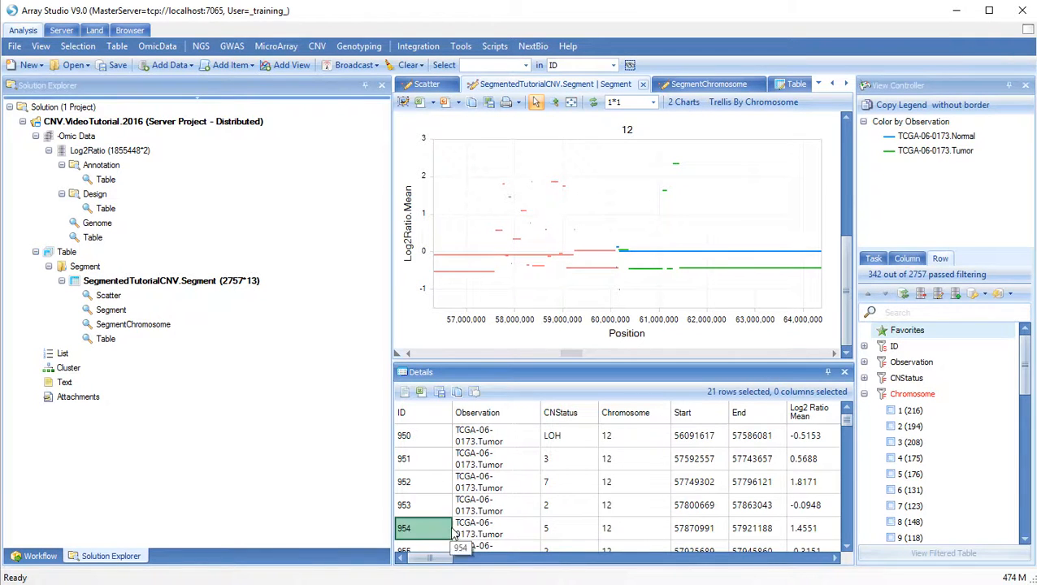
scroll(612, 234, down, 6)
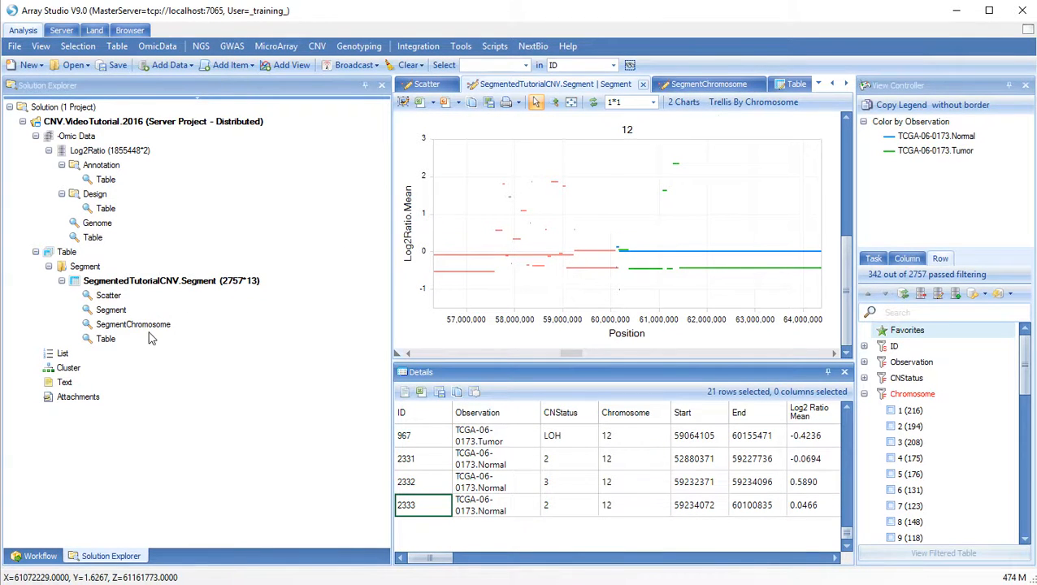
double_click(134, 324)
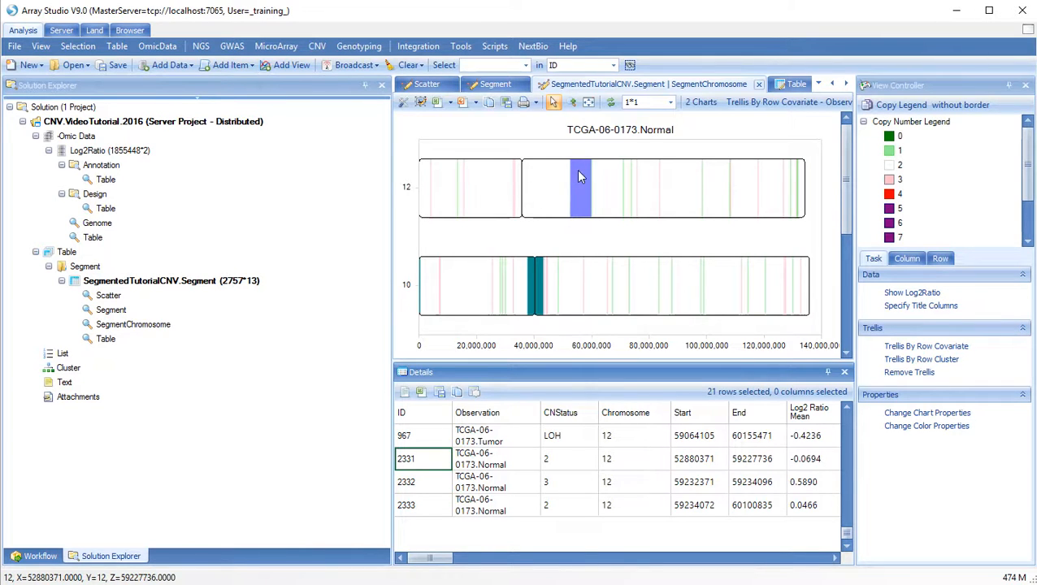
Show the TCGA-06-0173.Tumor chromosome map, clear the segment selection, and bring up the Row filters
click(495, 84)
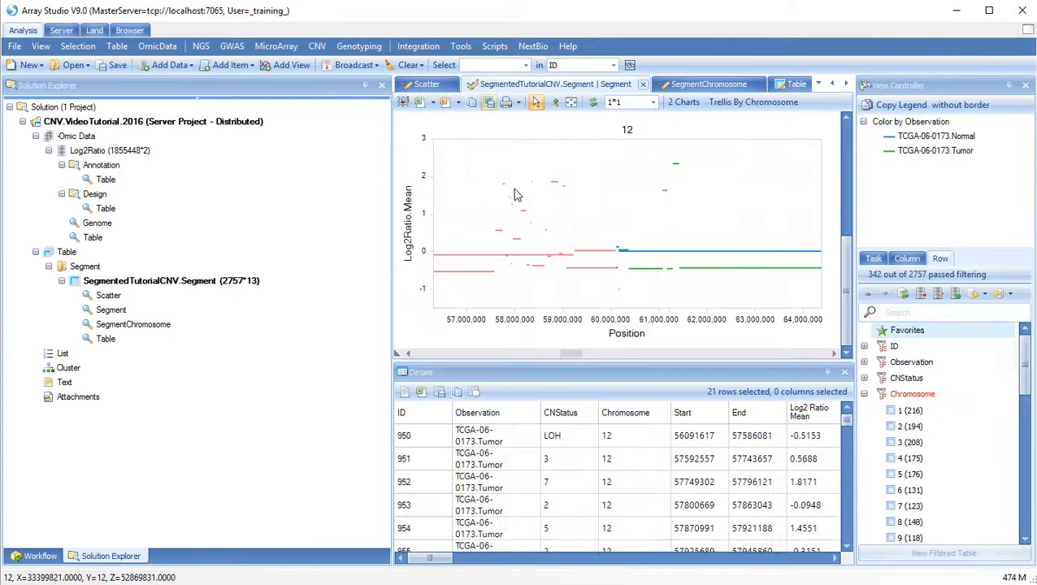
click(683, 84)
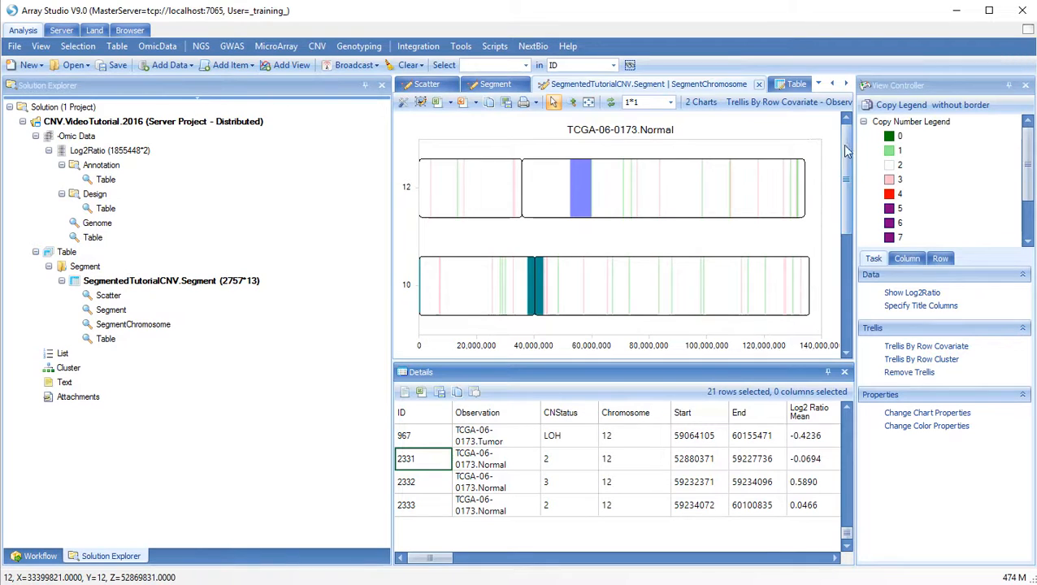
drag(845, 148, 850, 247)
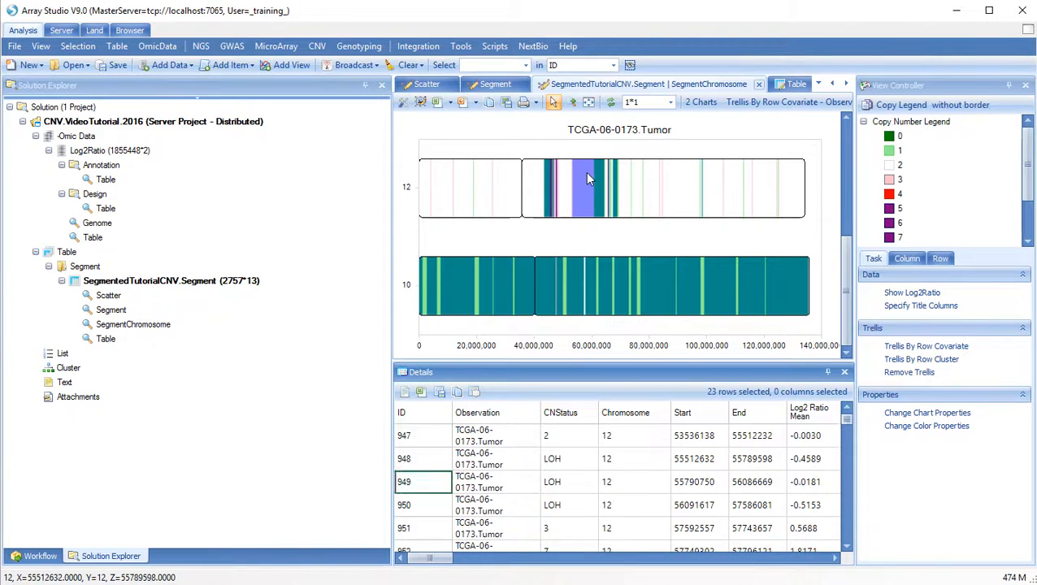
drag(573, 156, 573, 157)
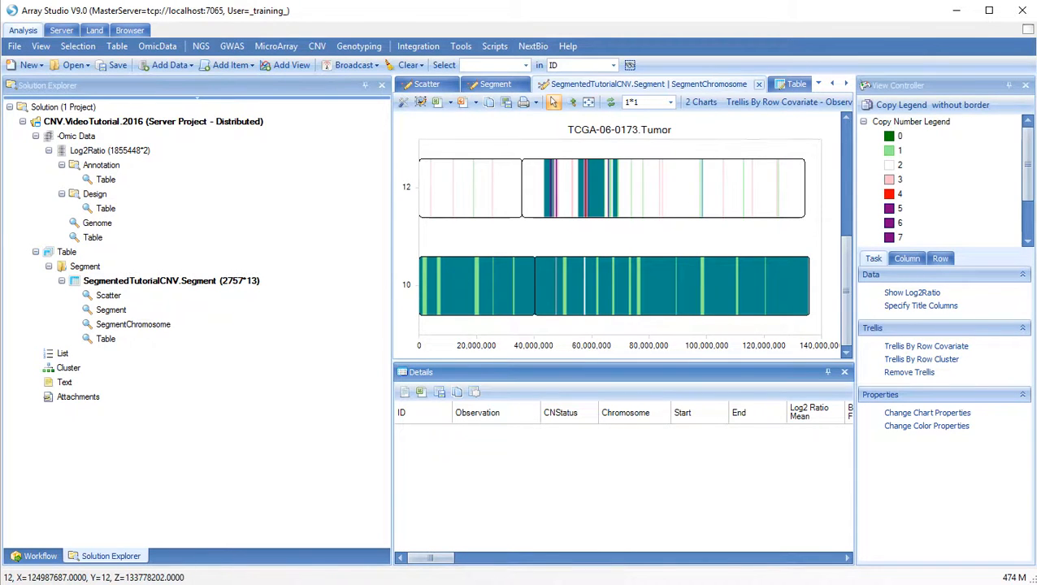
scroll(1031, 154, down, 2)
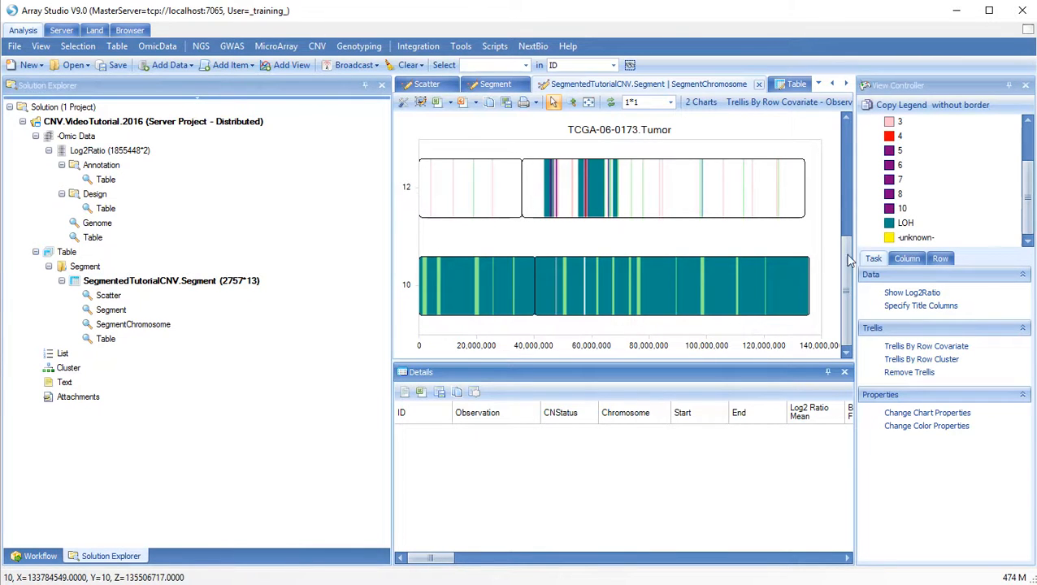
click(940, 261)
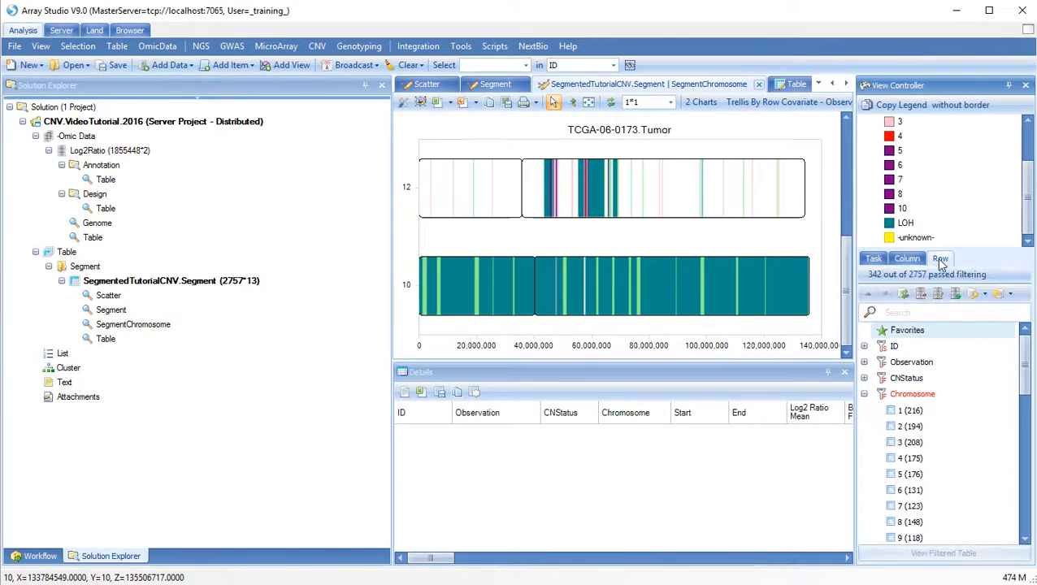
Use Check All on the Chromosome filter so every chromosome is mapped
right_click(911, 397)
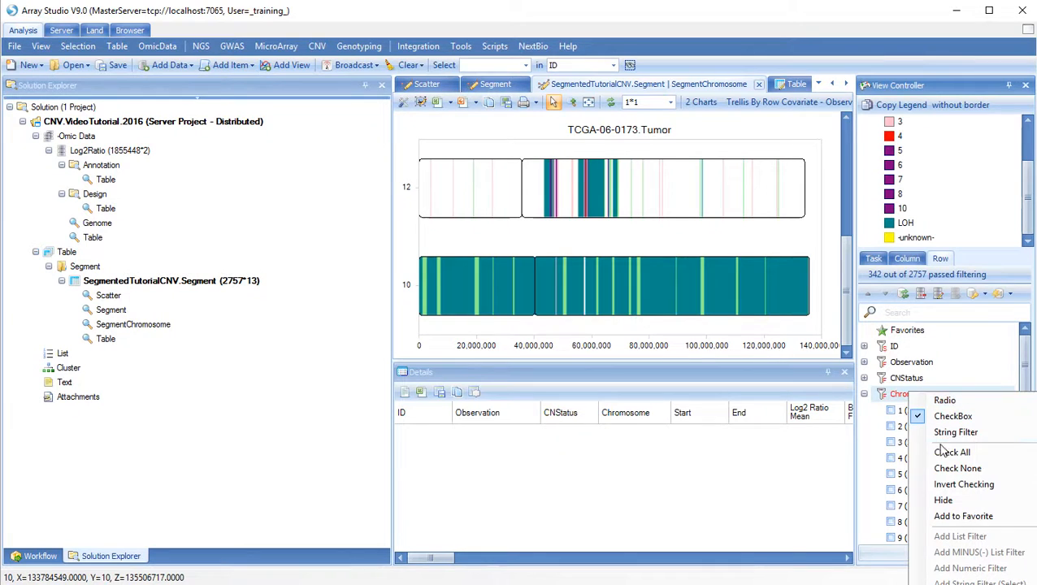
click(949, 452)
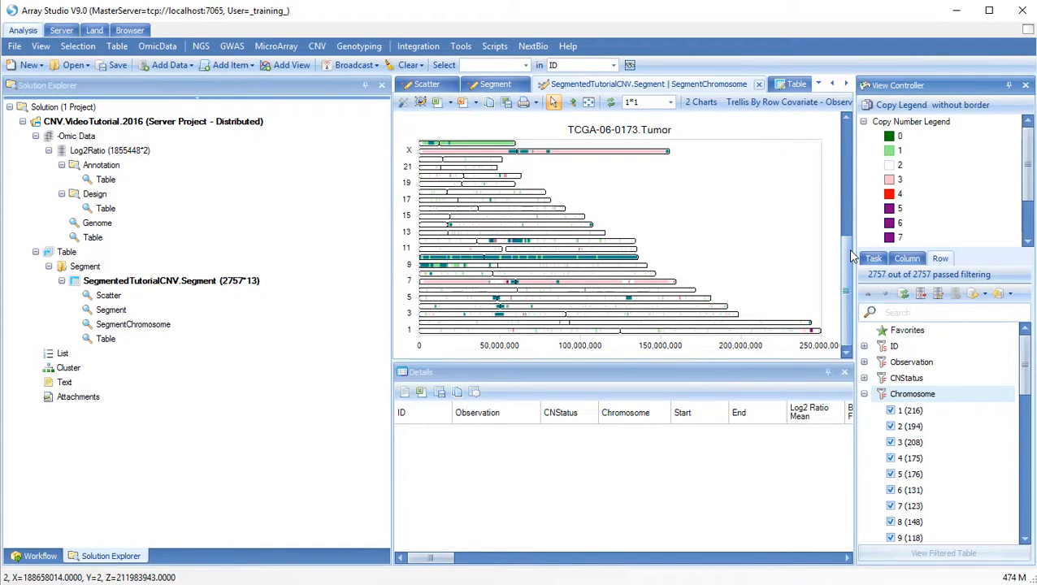
mouse_move(852, 256)
mouse_down()
mouse_move(853, 160)
mouse_move(844, 250)
mouse_up()
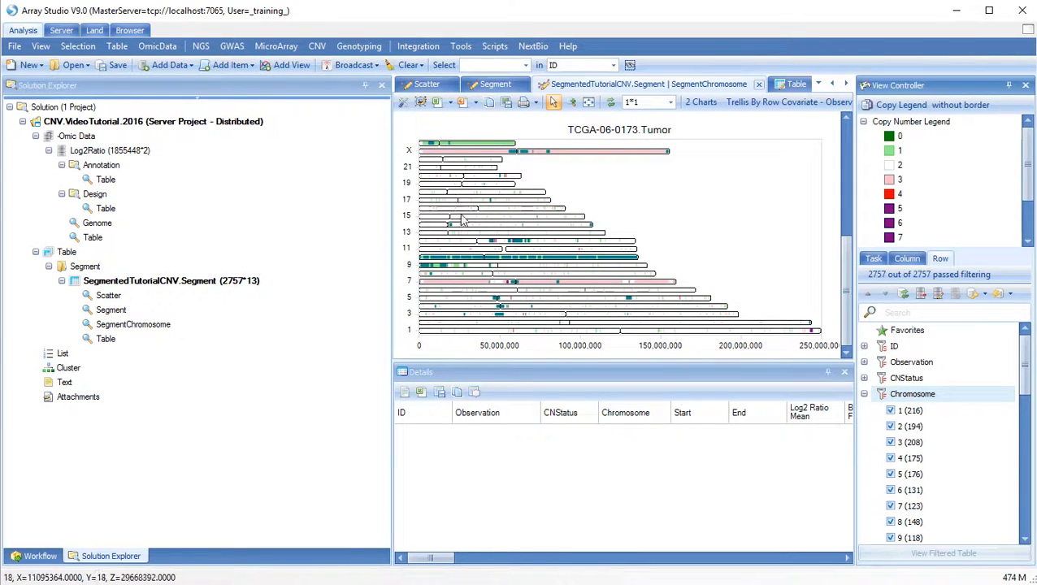
Zoom to about 33–61 Mb and select the amplified chromosome 12 segment, ID 931, in Details
drag(474, 233, 519, 252)
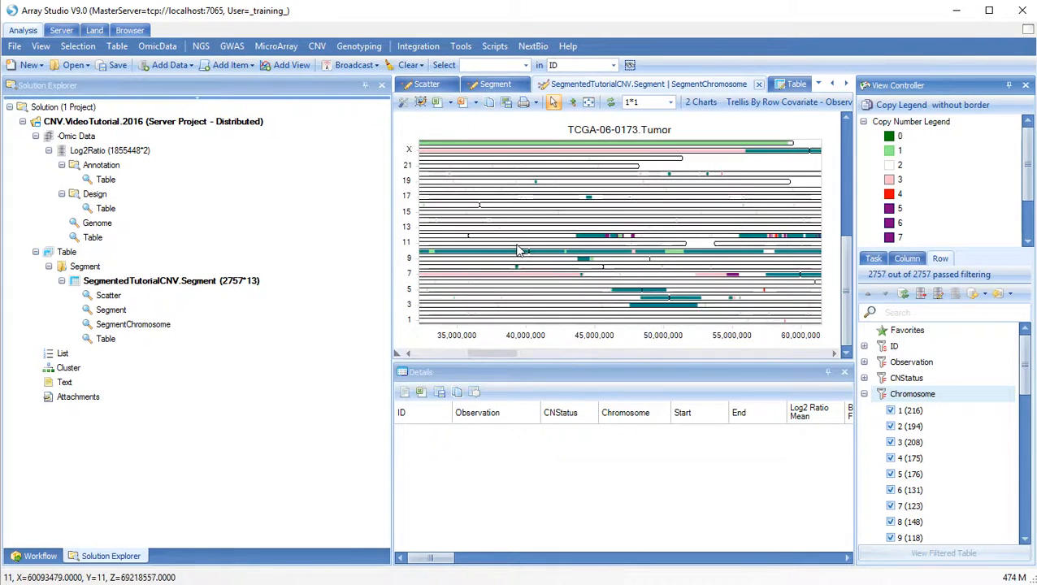
click(608, 236)
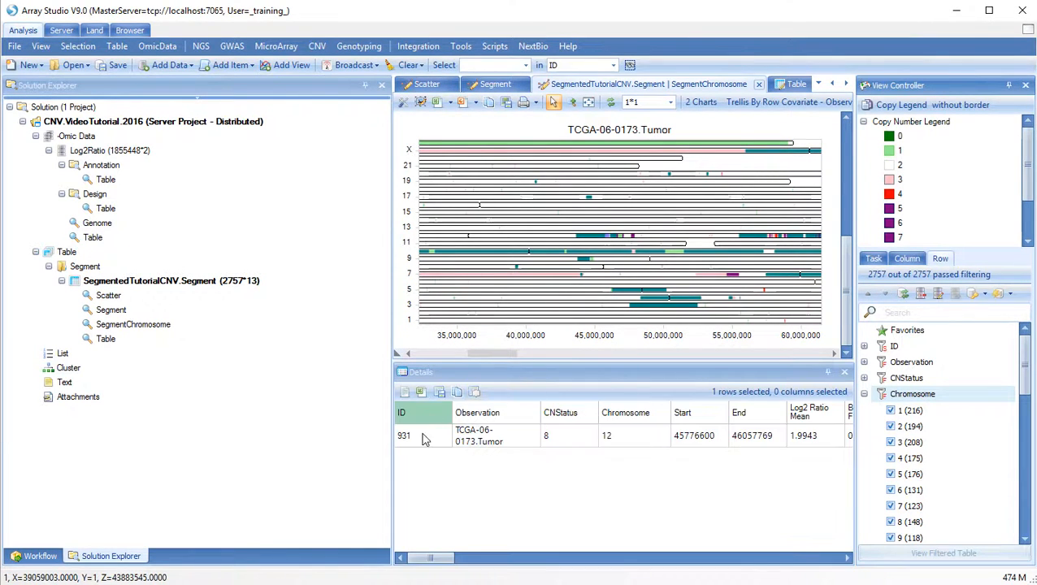
click(420, 437)
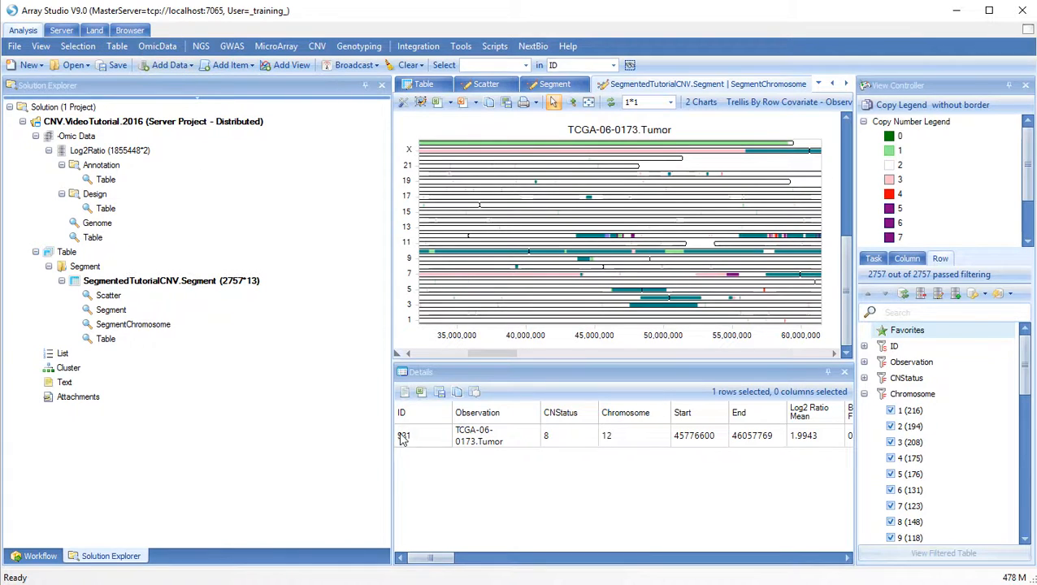
Open segment 931's region in the HumanB37.3 Genome Browser
right_click(410, 441)
mouse_move(456, 452)
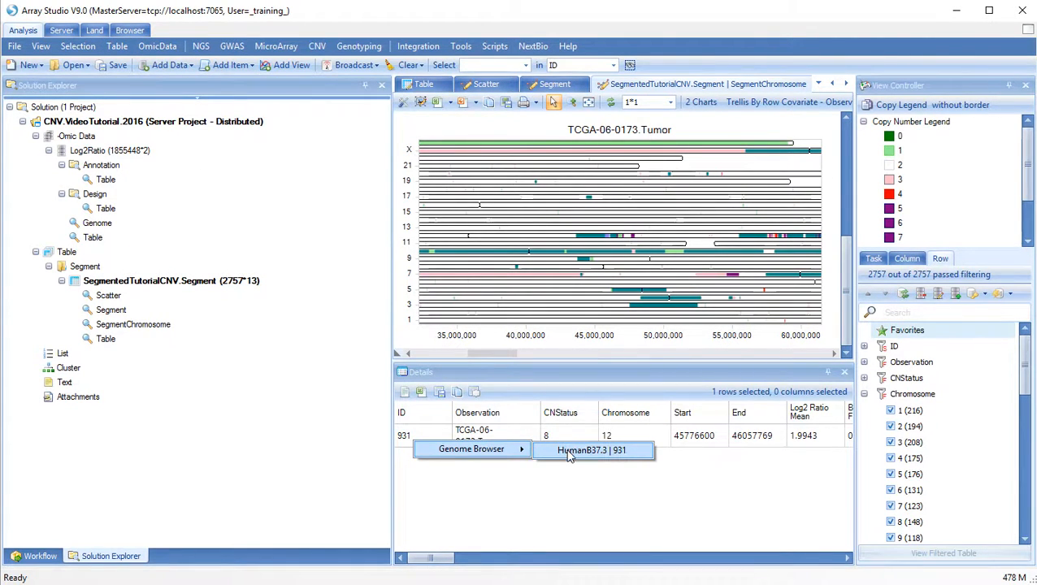
click(569, 452)
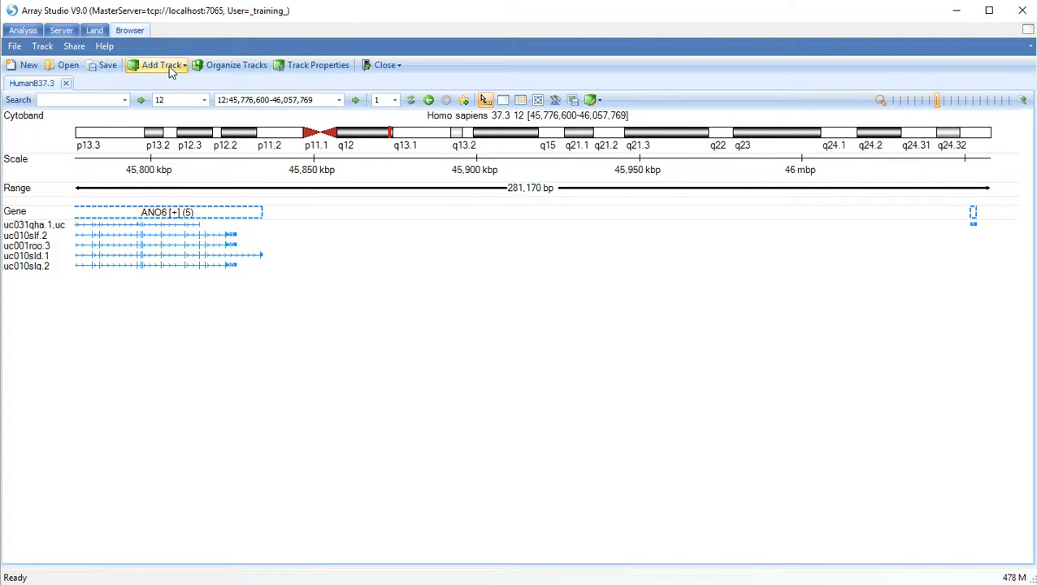
Add a Segment track from analysis using SegmentedTutorialCNV.Segment, accepting the default columns
click(171, 73)
click(176, 138)
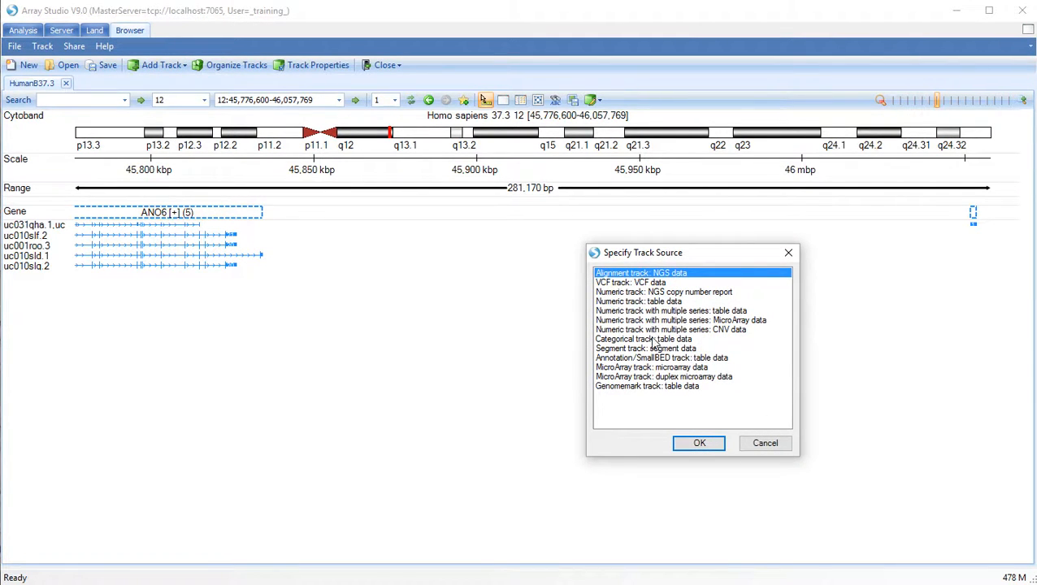
click(654, 349)
click(699, 441)
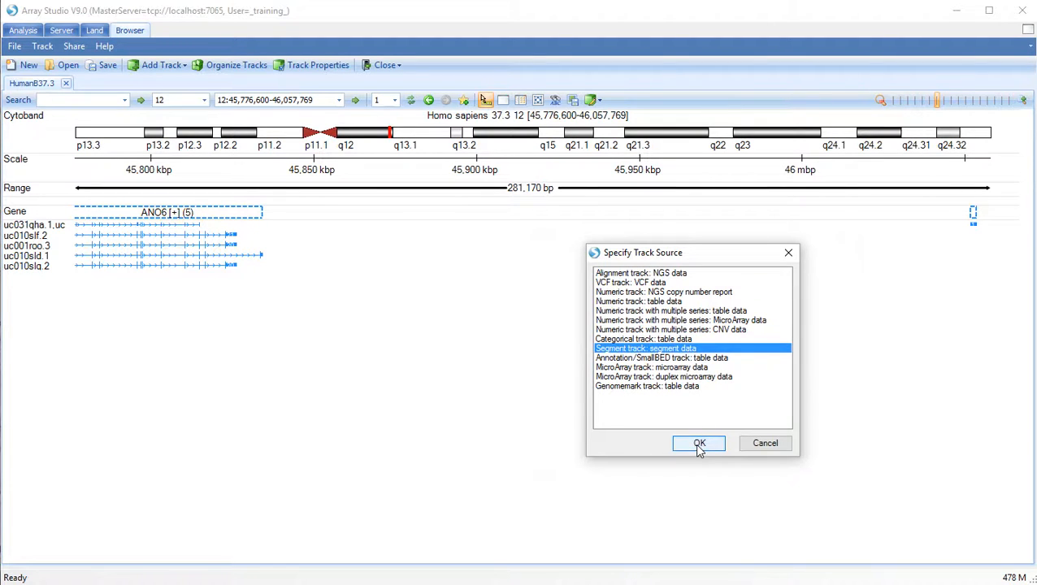
click(685, 298)
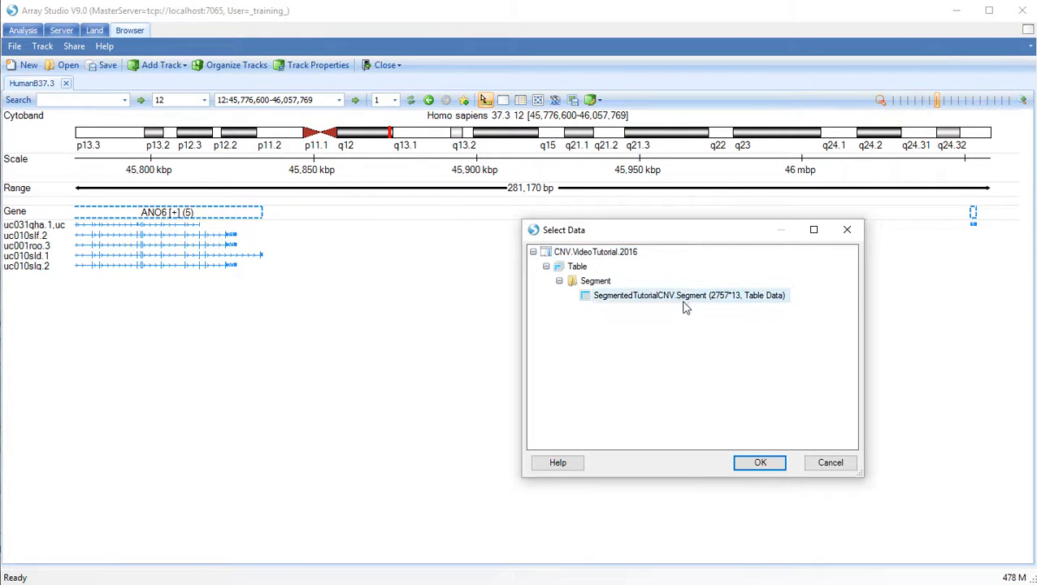
click(761, 463)
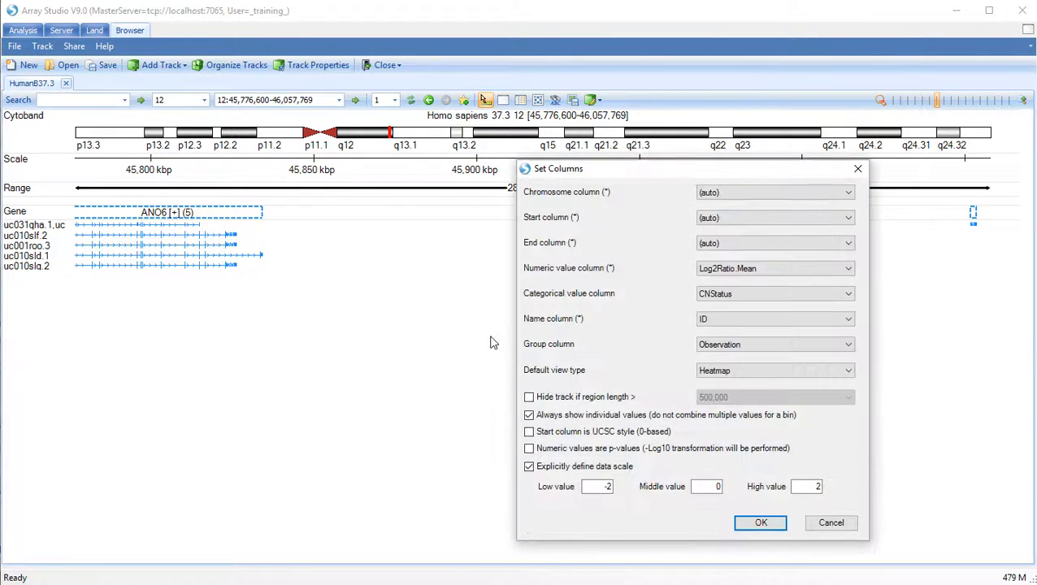
click(761, 525)
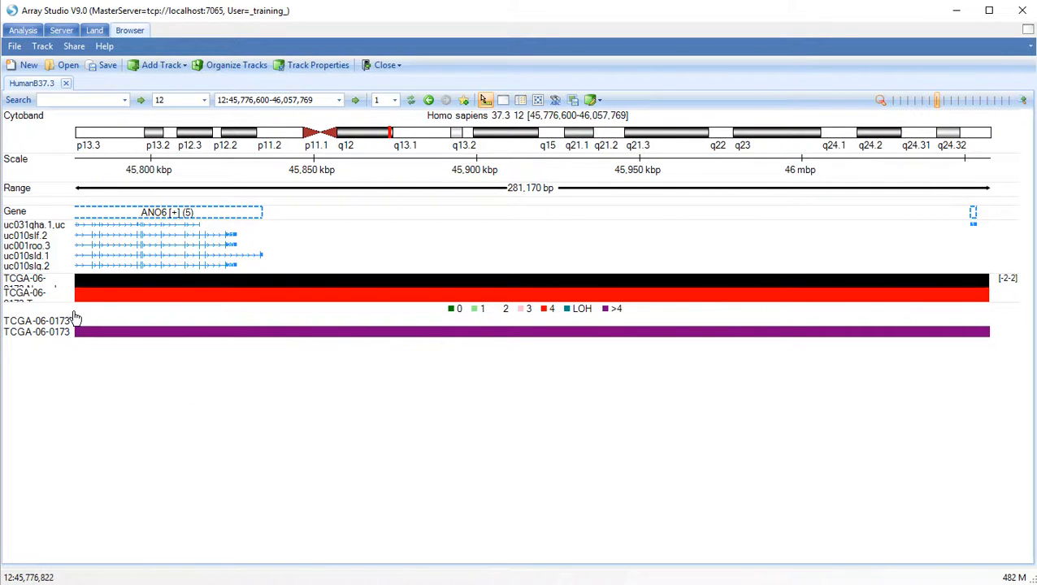
Widen the track label area to show full names, then zoom out to about 3,058,083 bp
drag(75, 311, 121, 310)
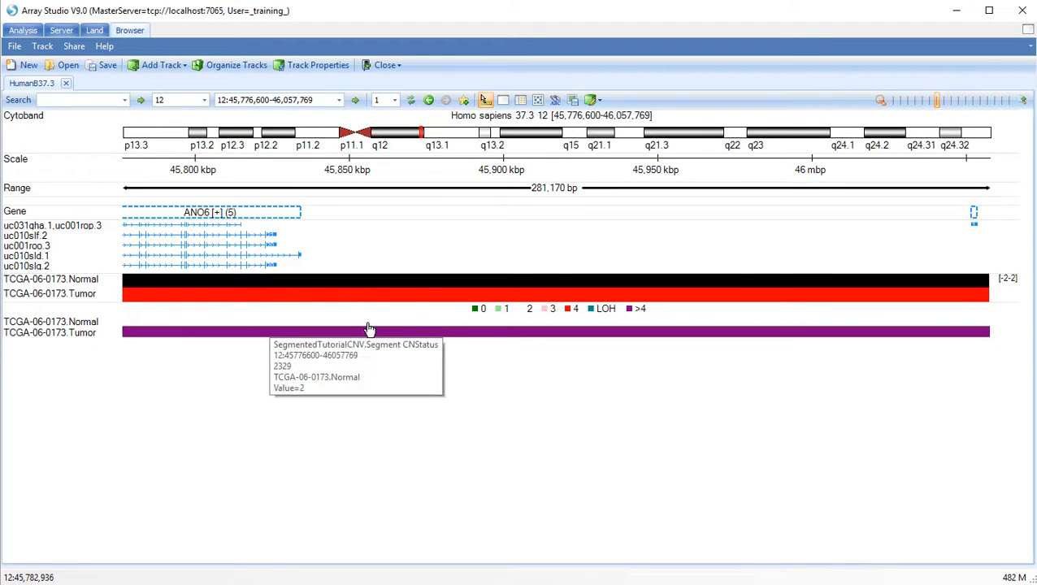
scroll(366, 321, down, 2)
scroll(367, 317, down, 3)
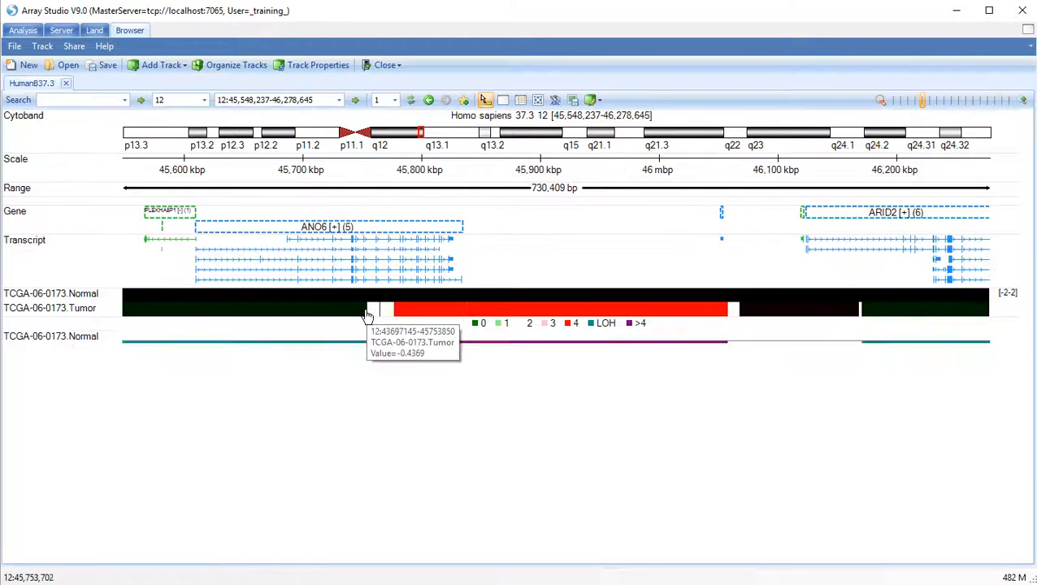
scroll(367, 317, down, 2)
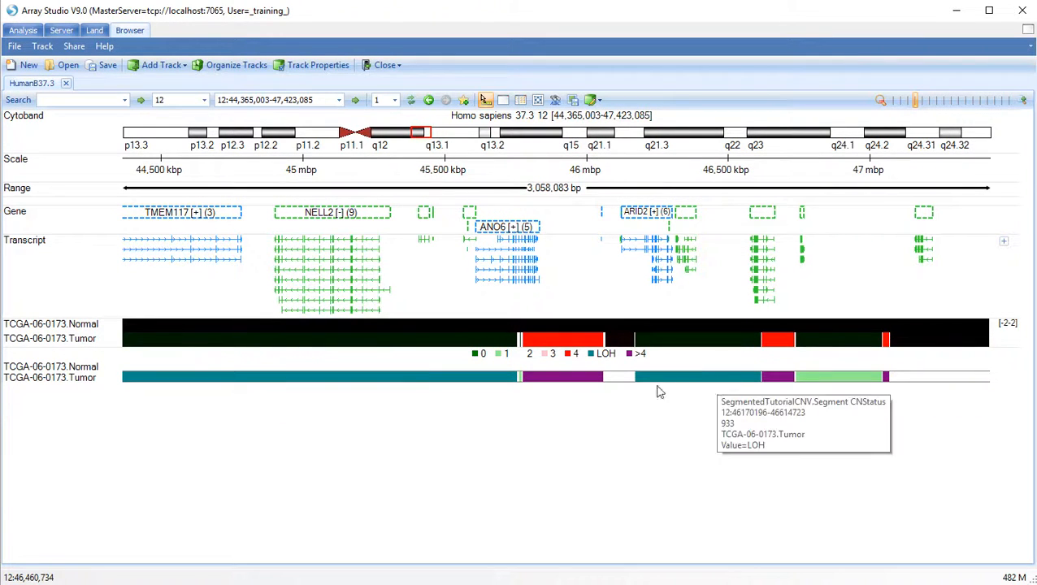
mouse_move(543, 291)
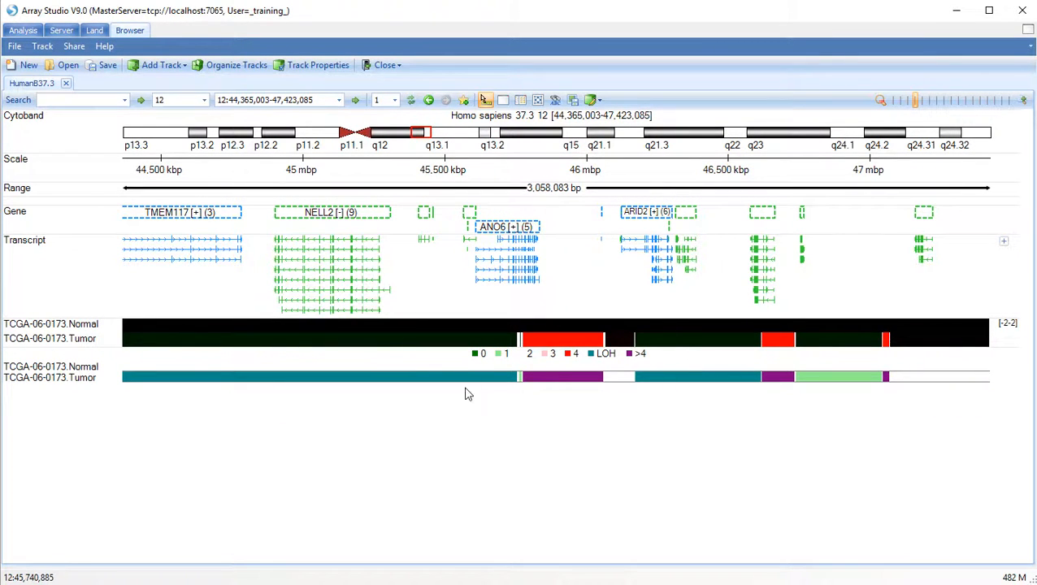